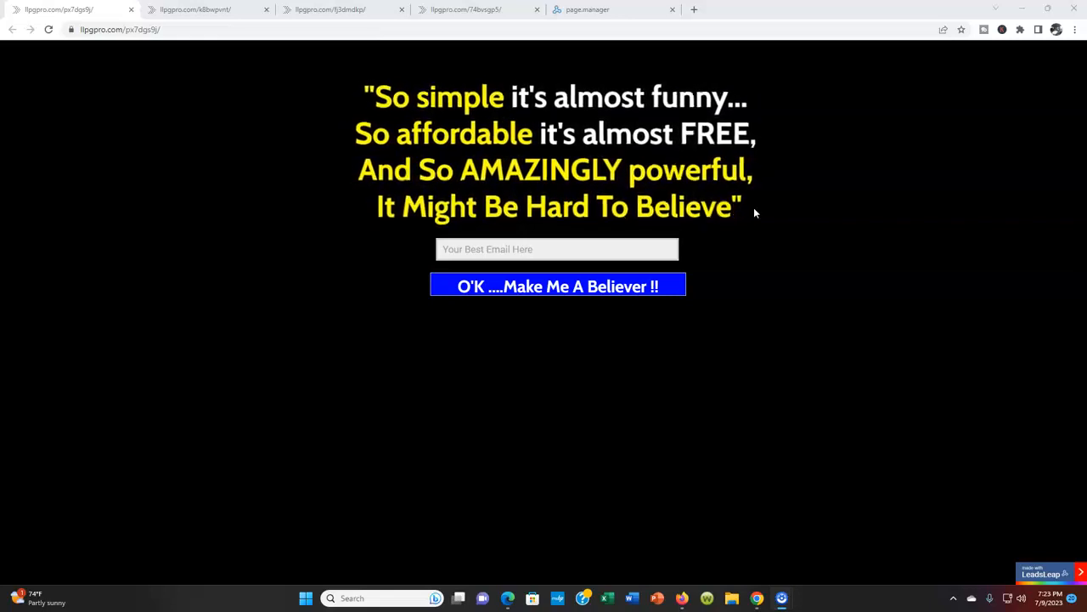
# - Look through the k8bwpvnt, fj3dmdkp and 74bvsgp5 sample lead capture pages and the LeadsLeap Page Manager
pyautogui.click(238, 8)
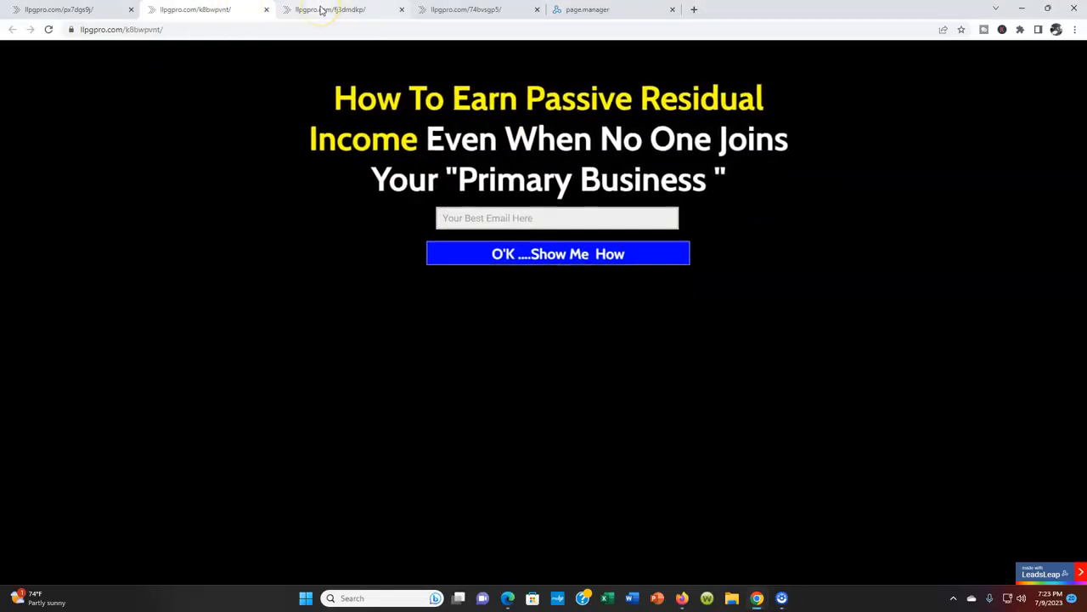
pyautogui.click(323, 9)
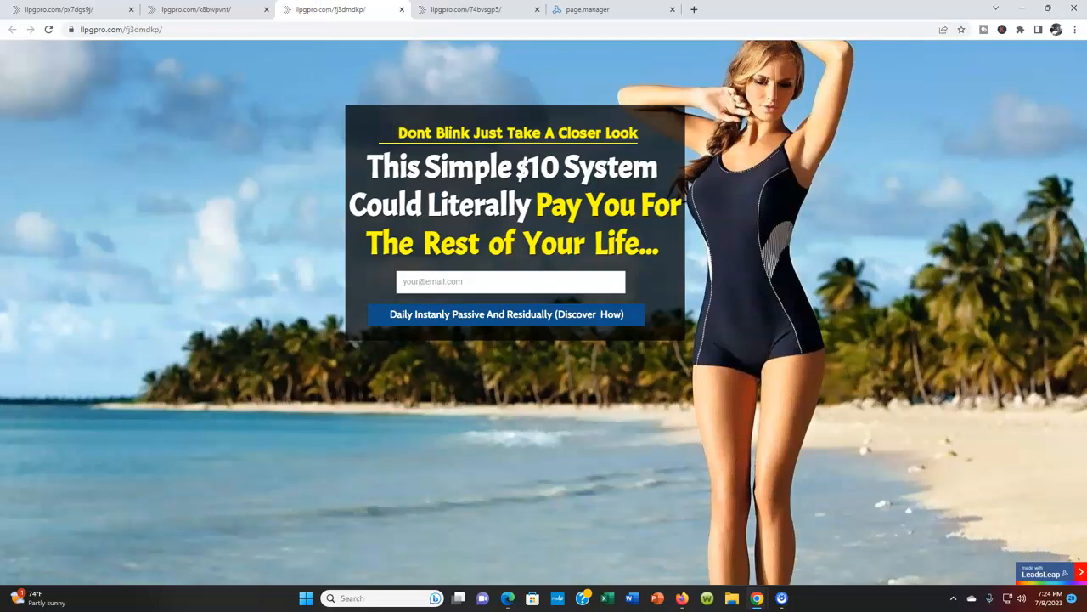
pyautogui.click(495, 11)
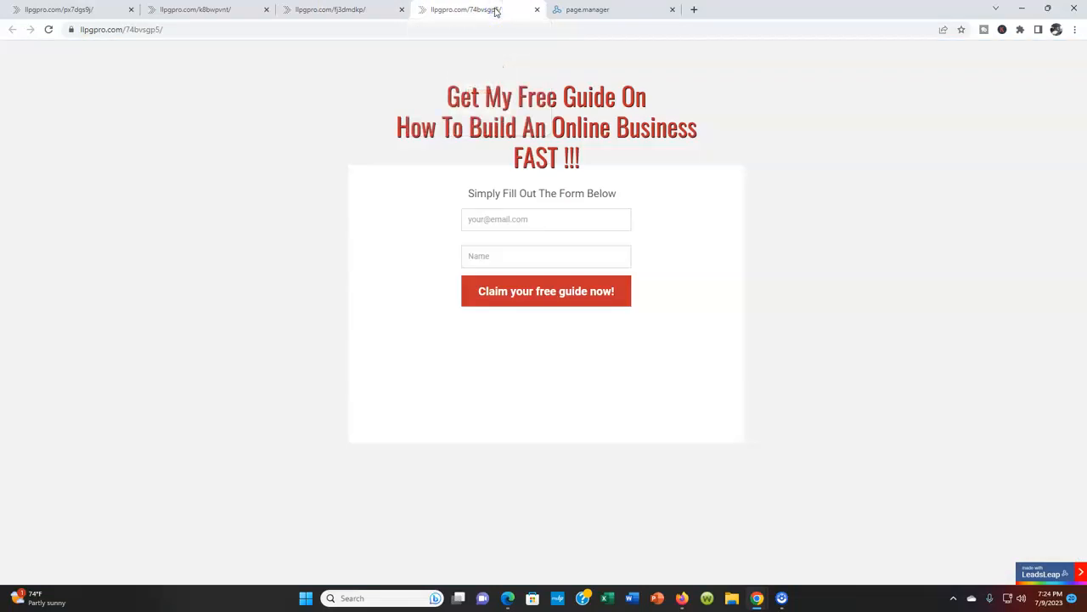
pyautogui.click(163, 9)
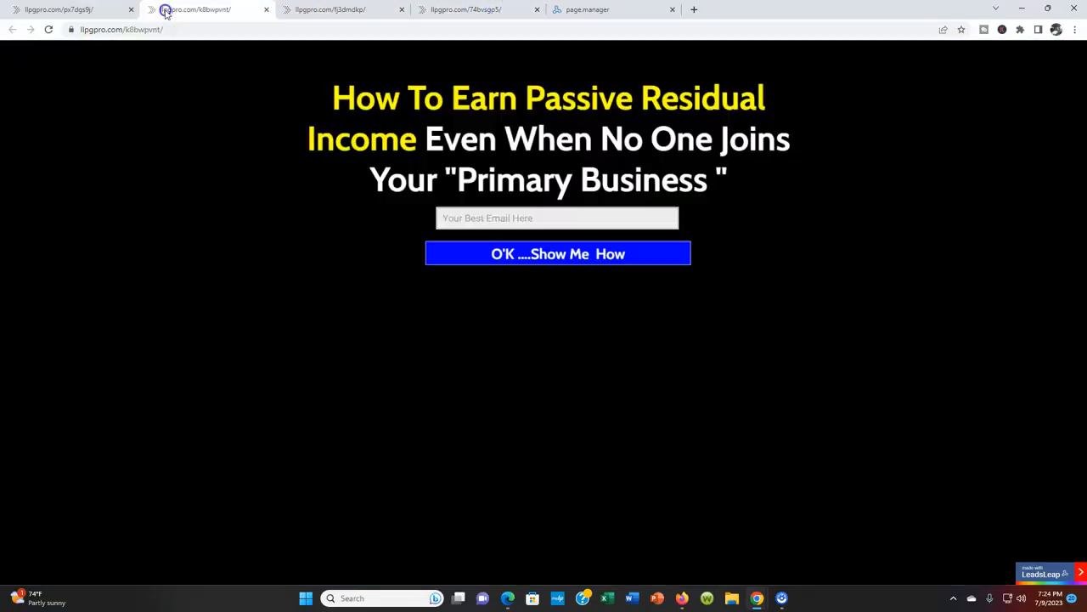
pyautogui.click(333, 11)
pyautogui.click(457, 9)
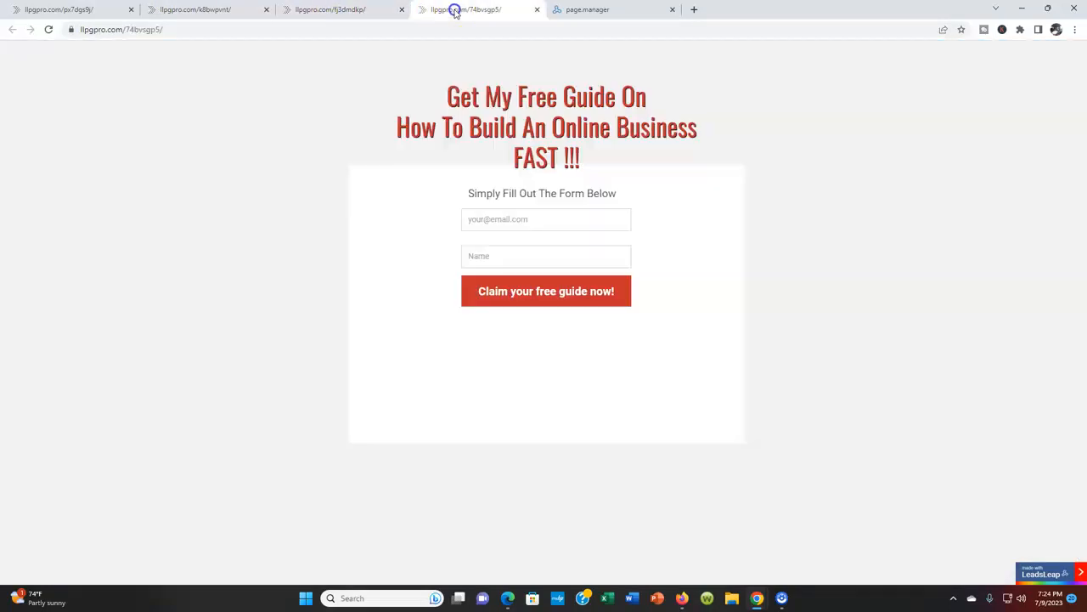
pyautogui.click(349, 11)
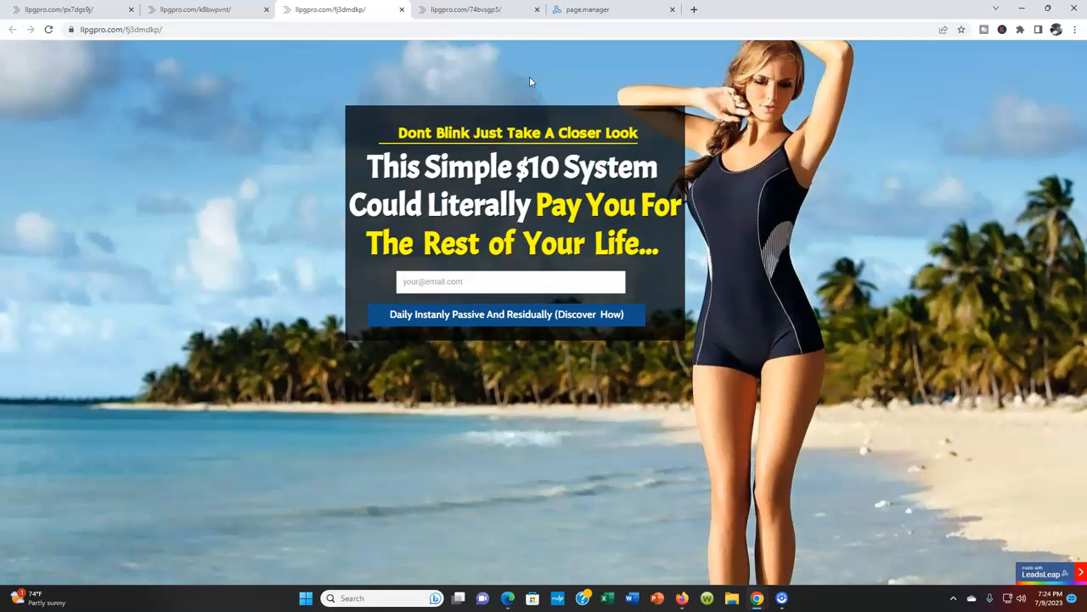
pyautogui.click(574, 11)
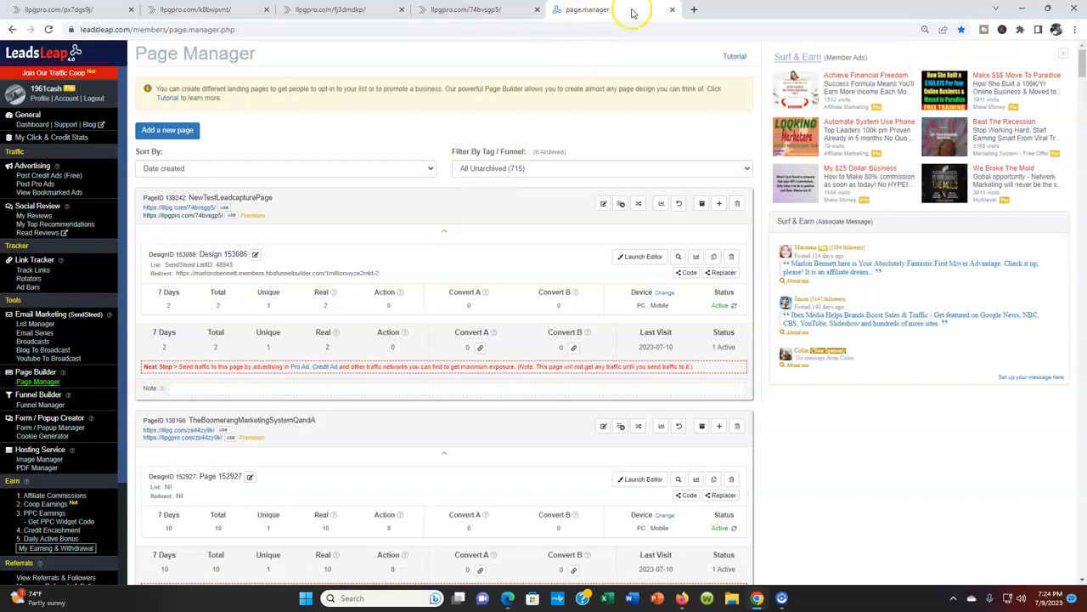
pyautogui.click(368, 10)
pyautogui.click(453, 10)
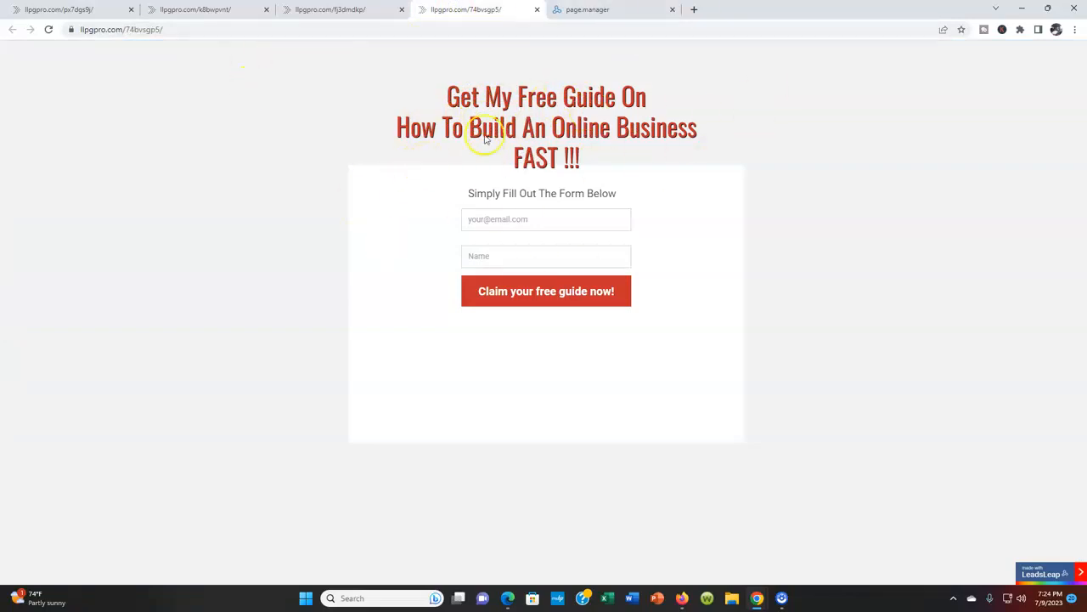
# - Reorder the browser tabs so the Page Manager sits before the 74bvsgp5 capture page, and bring up the free guide page
pyautogui.click(552, 9)
pyautogui.moveTo(552, 9); pyautogui.dragTo(468, 8)
pyautogui.click(619, 10)
pyautogui.click(340, 7)
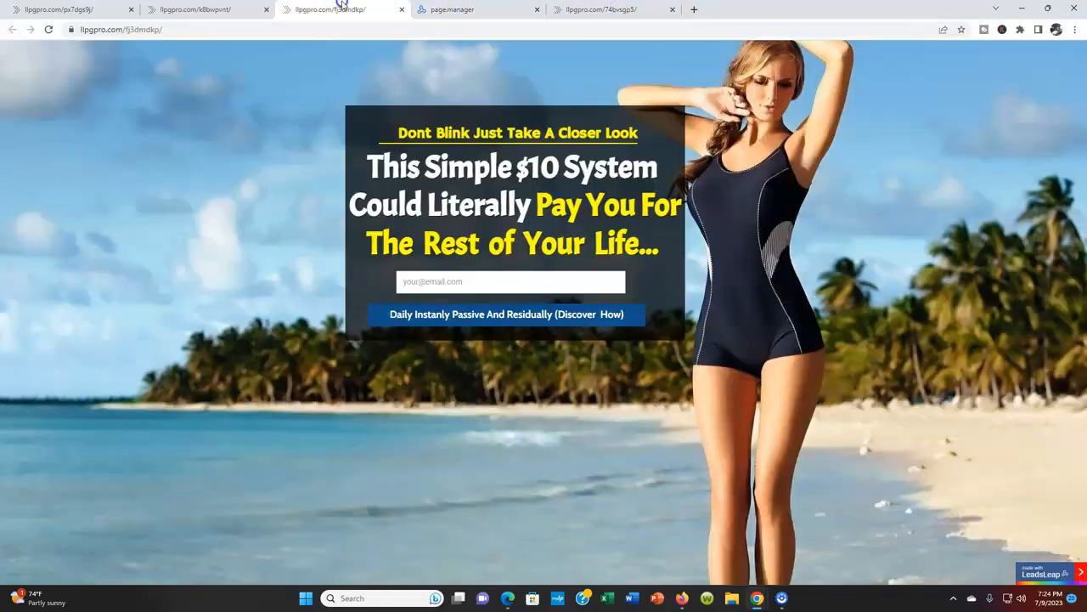
pyautogui.click(447, 10)
pyautogui.click(597, 9)
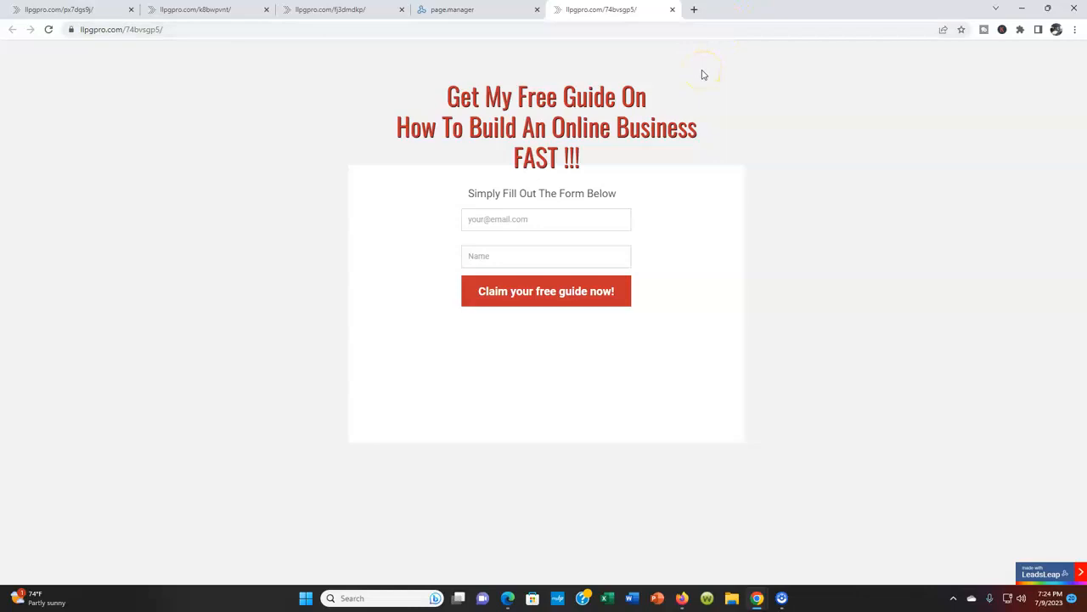
# - Fill in the free guide opt-in form with the subscriber's e-mail address and first name, and submit it
pyautogui.click(539, 216)
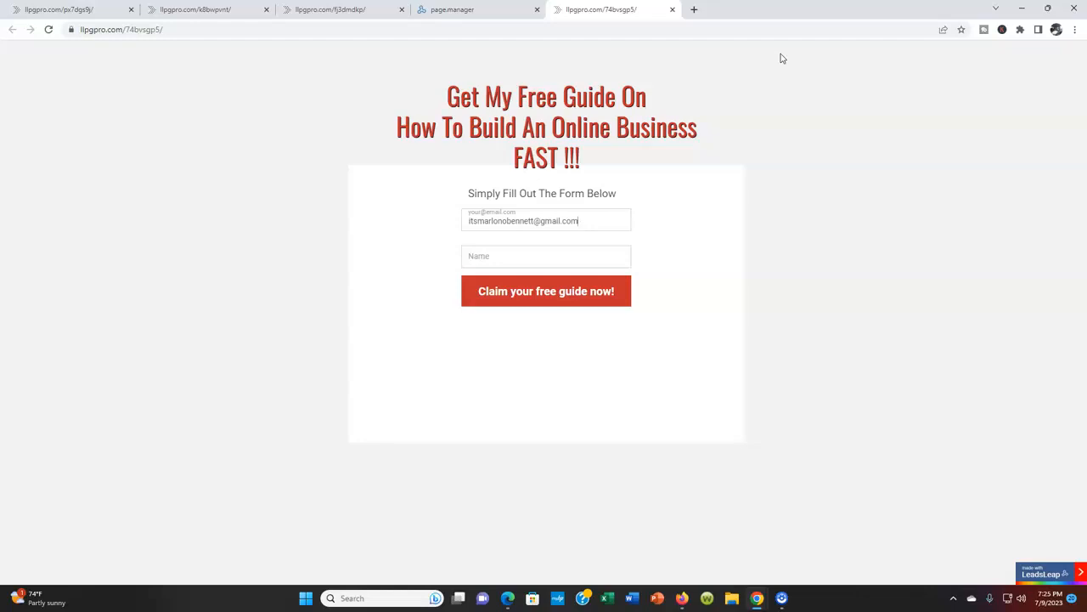
pyautogui.click(555, 294)
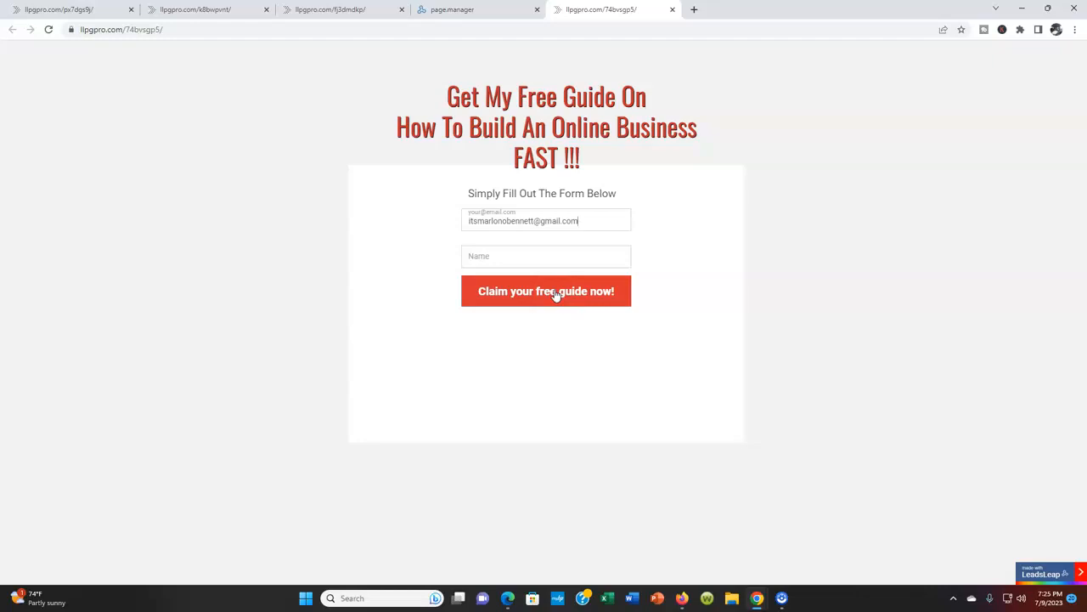
pyautogui.click(556, 294)
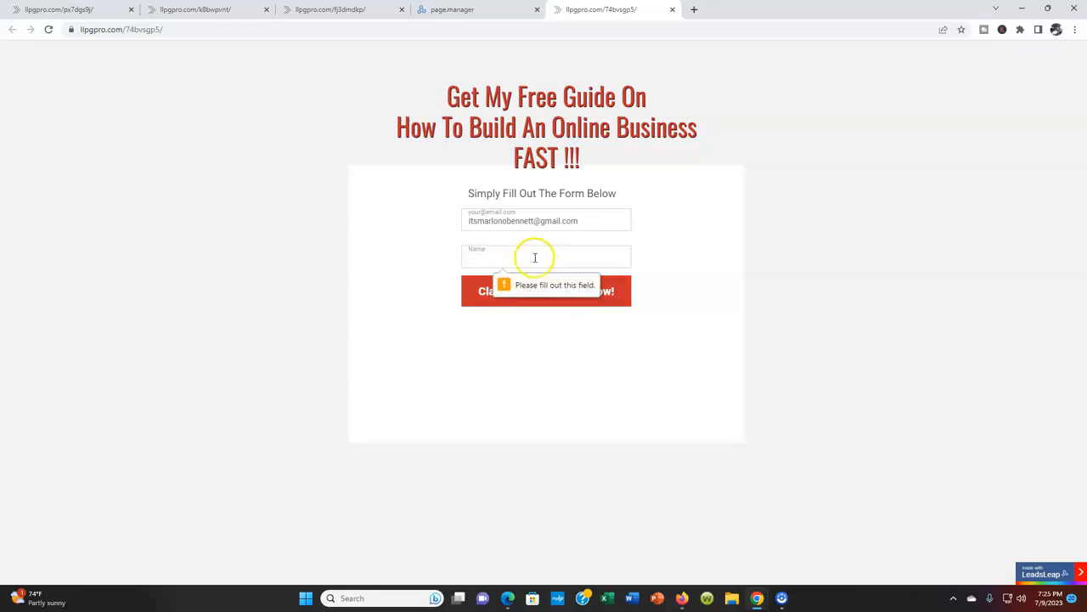
pyautogui.write('ma')
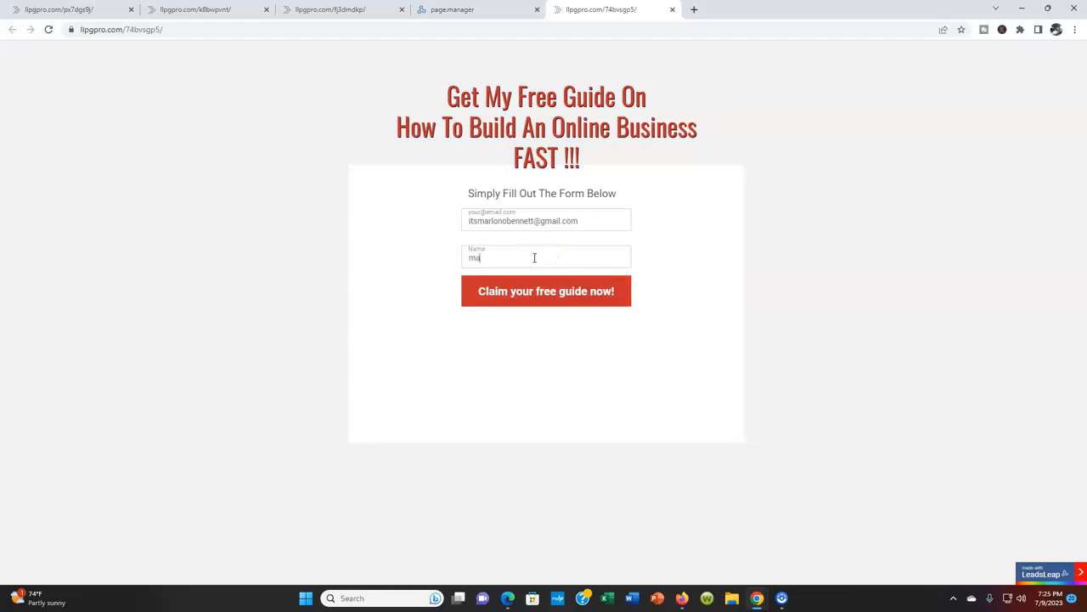
pyautogui.write('rlon')
pyautogui.click(541, 292)
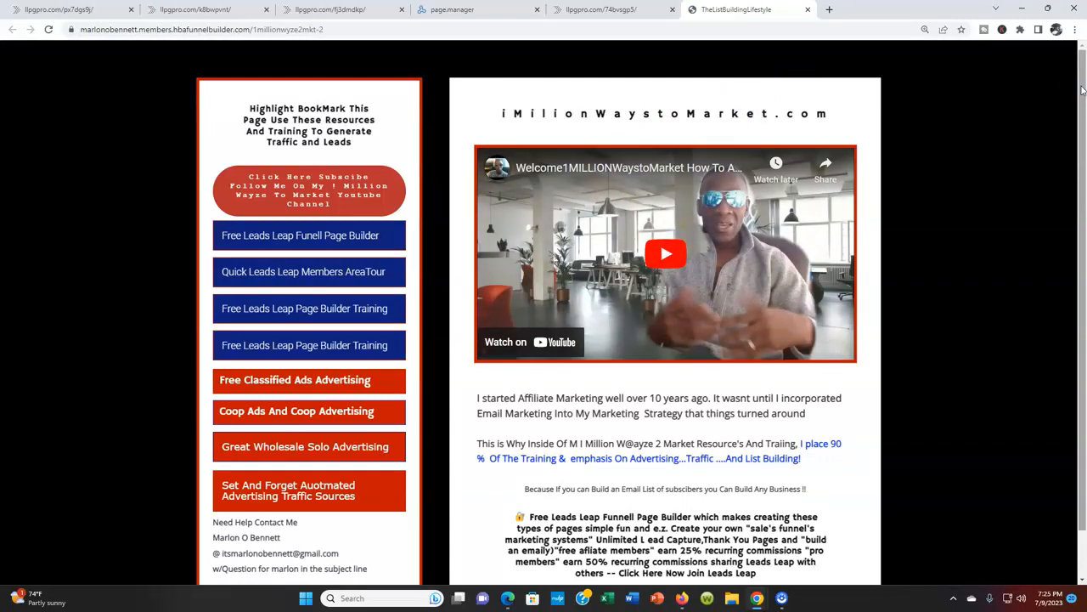
# - Examine the resource links, welcome video and training text on the TheListBuildingLifestyle thank-you page
pyautogui.scroll(-1, 1007, 59)
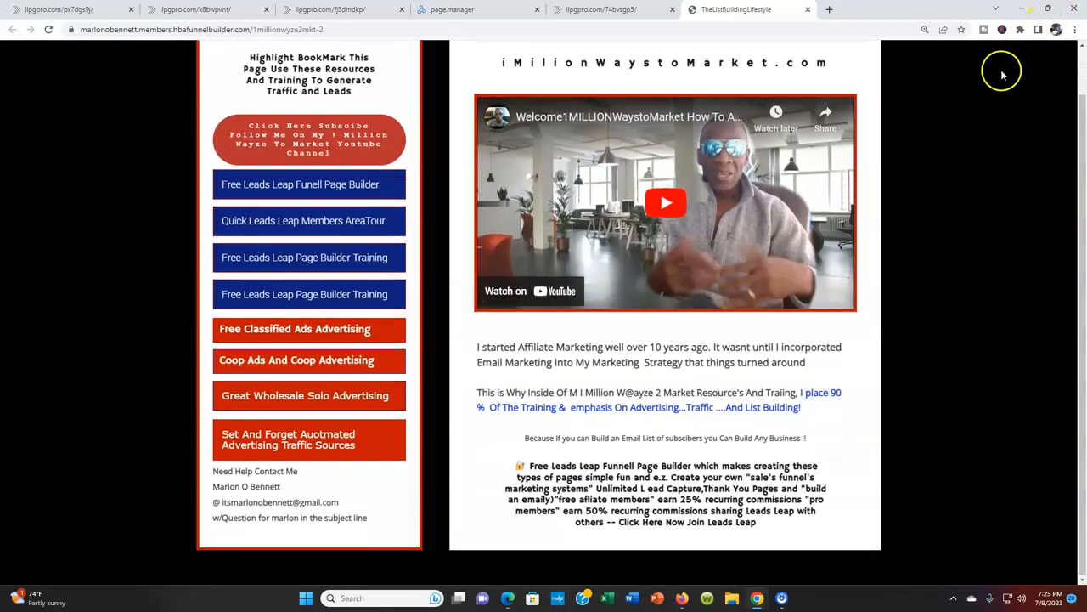
pyautogui.scroll(-1, 972, 119)
pyautogui.scroll(2, 972, 119)
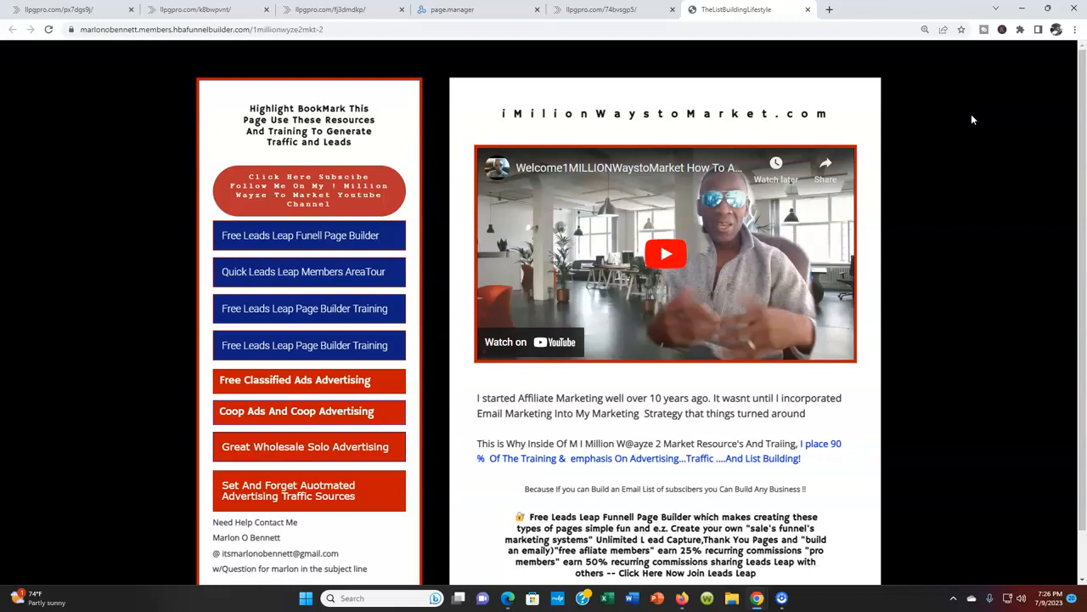
pyautogui.scroll(-1, 862, 114)
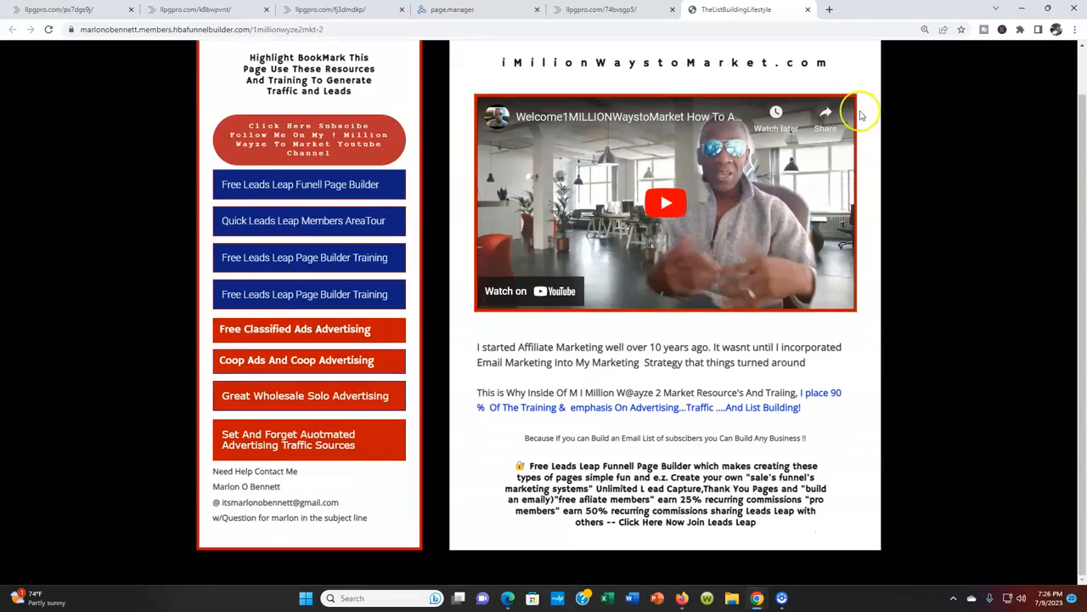
pyautogui.scroll(1, 862, 114)
pyautogui.scroll(-1, 631, 77)
pyautogui.scroll(1, 680, 60)
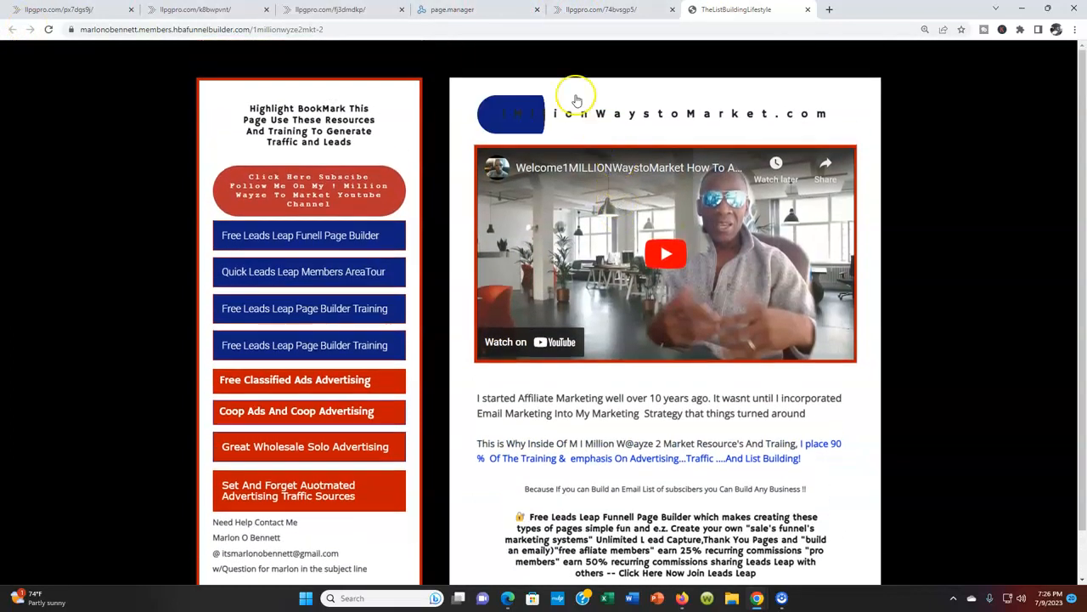
# - Return to the free guide capture page and dismiss its verification e-mail notification
pyautogui.click(488, 10)
pyautogui.click(594, 10)
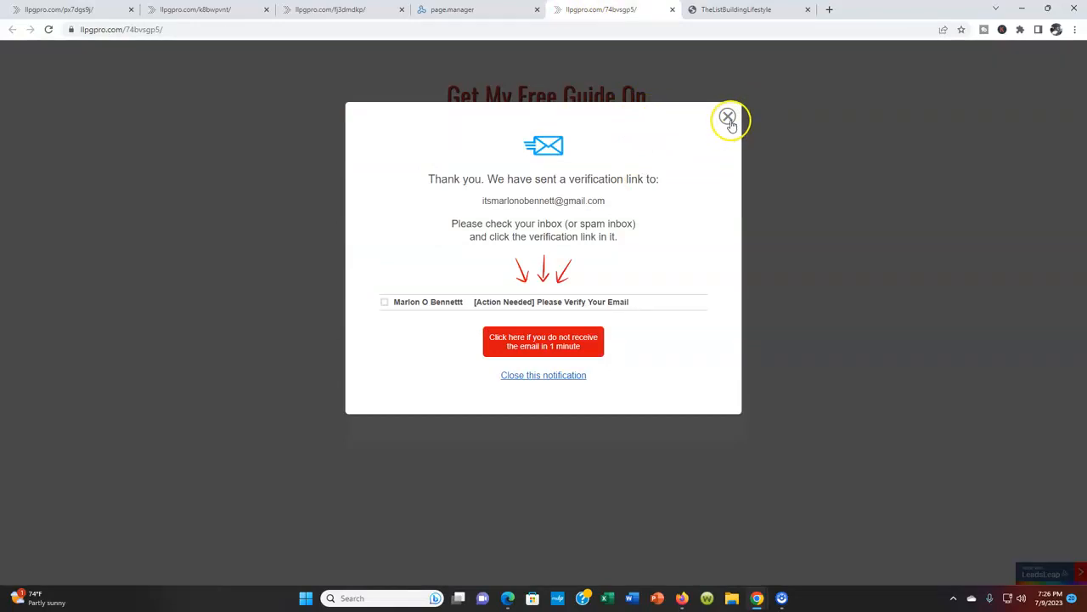
pyautogui.click(728, 118)
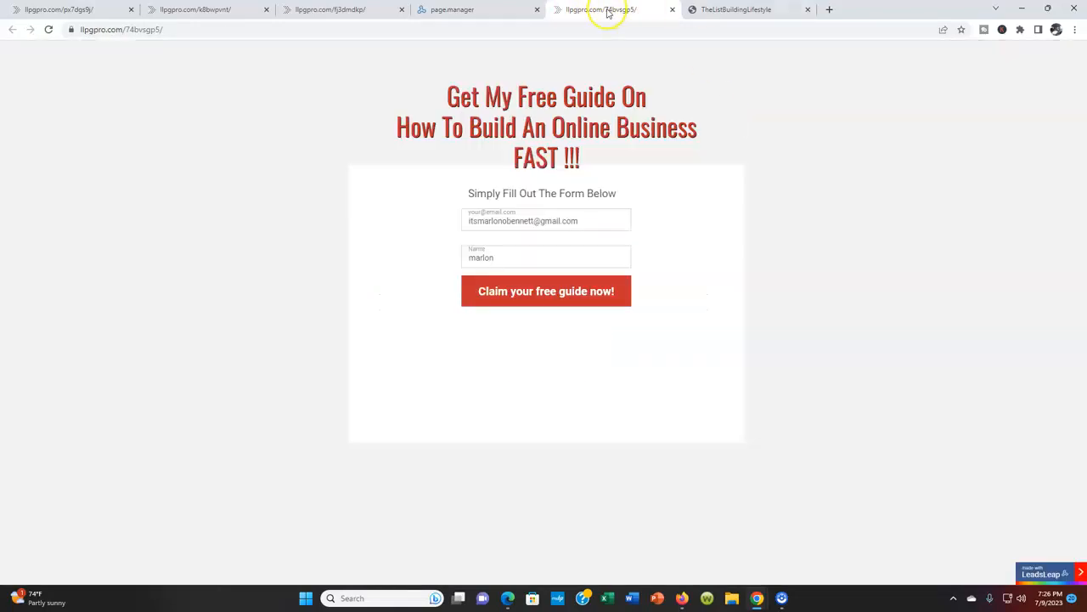
# - Compare the free guide capture page with the TheListBuildingLifestyle thank-you page it redirects to, including its training and advertising links
pyautogui.click(710, 9)
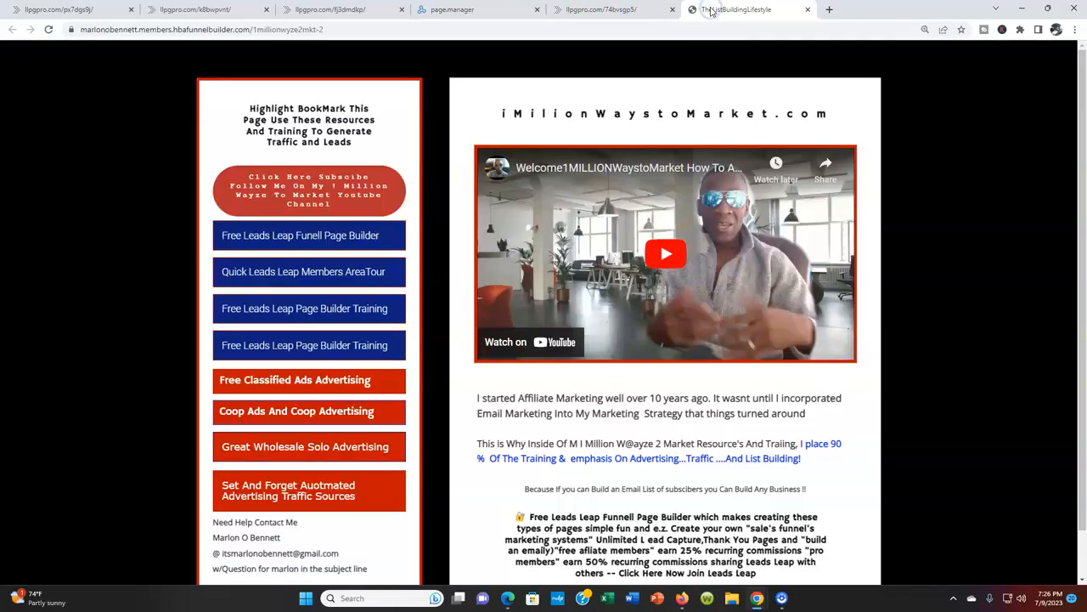
pyautogui.click(575, 11)
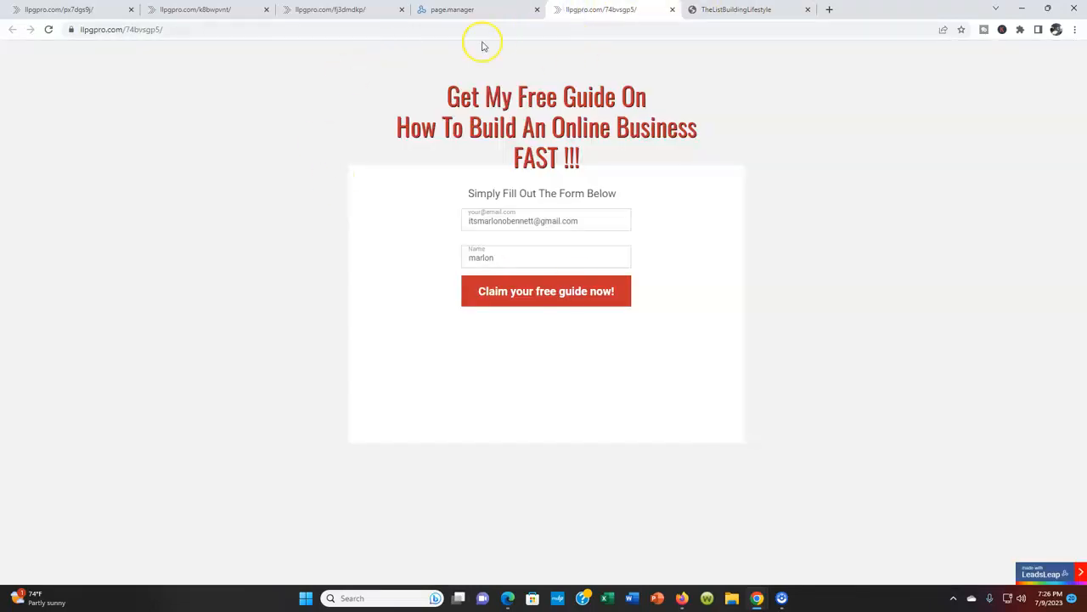
pyautogui.click(754, 12)
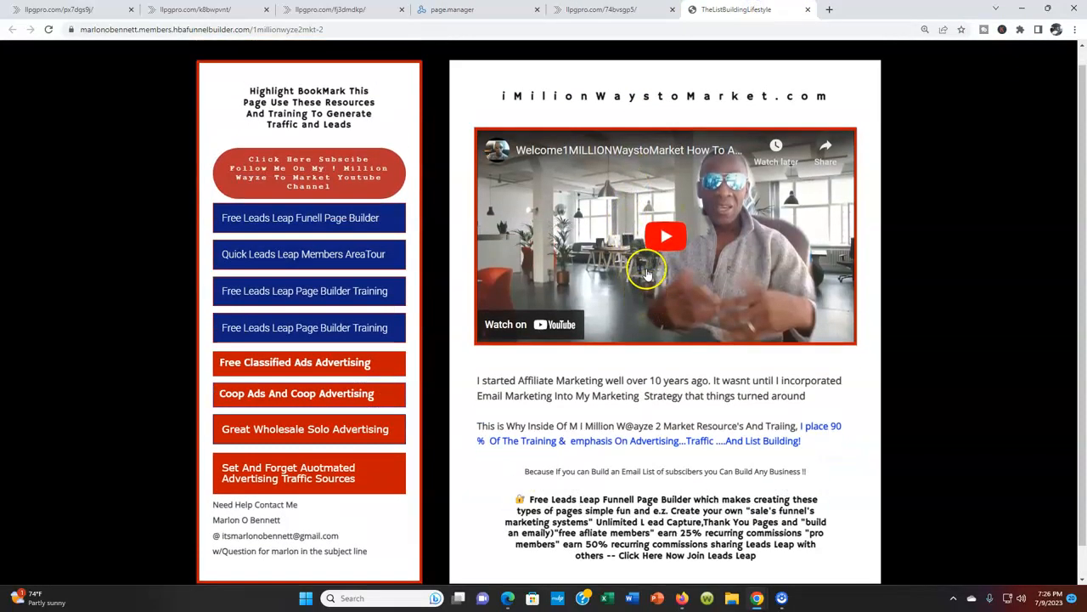
pyautogui.scroll(-1, 616, 143)
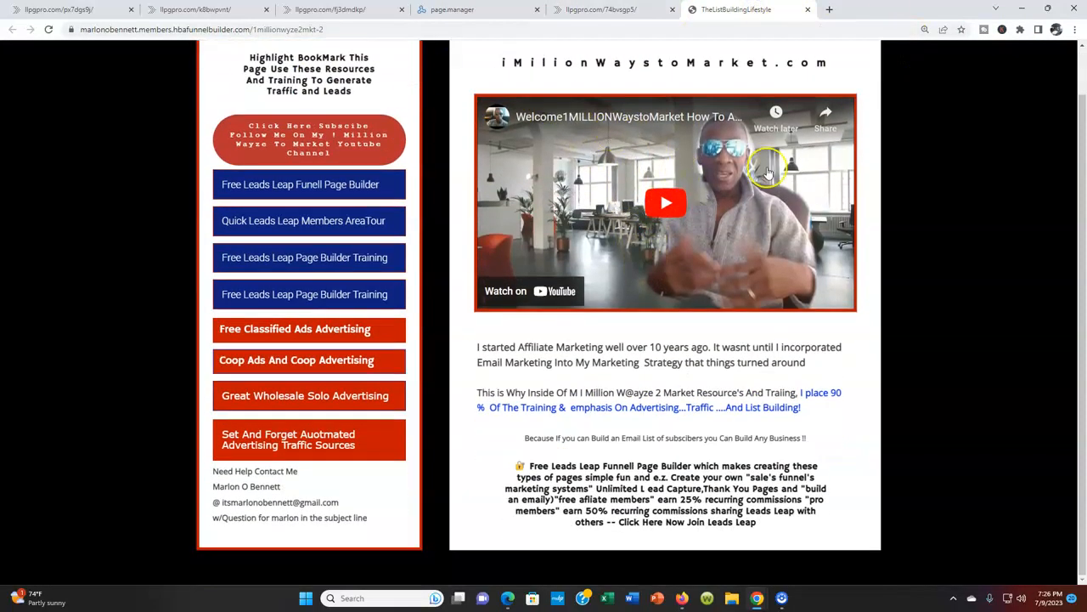
pyautogui.scroll(1, 553, 66)
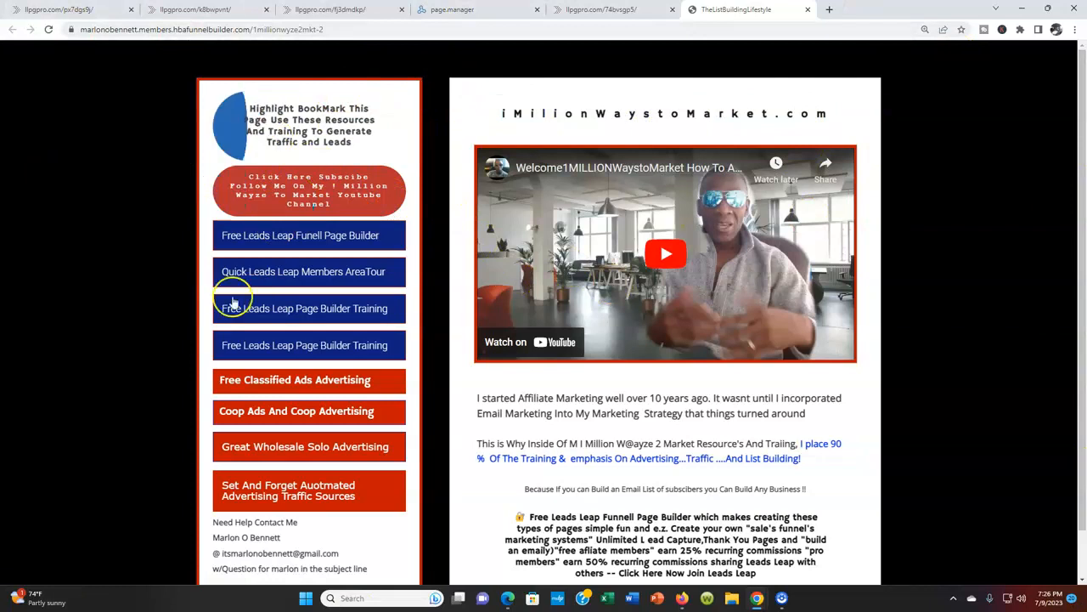
pyautogui.click(624, 11)
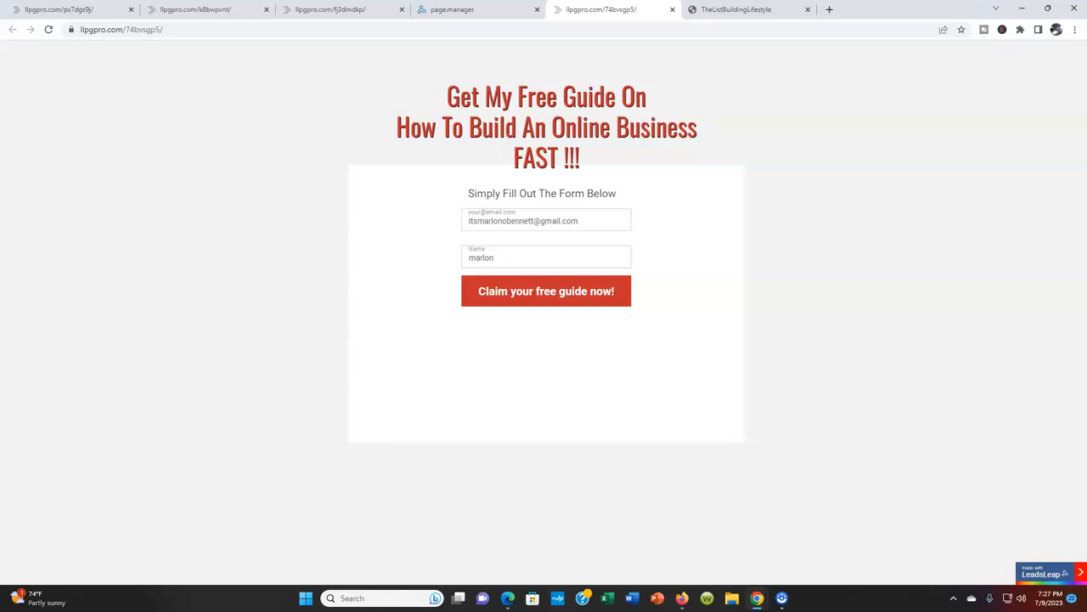
pyautogui.moveTo(483, 12)
pyautogui.click(754, 11)
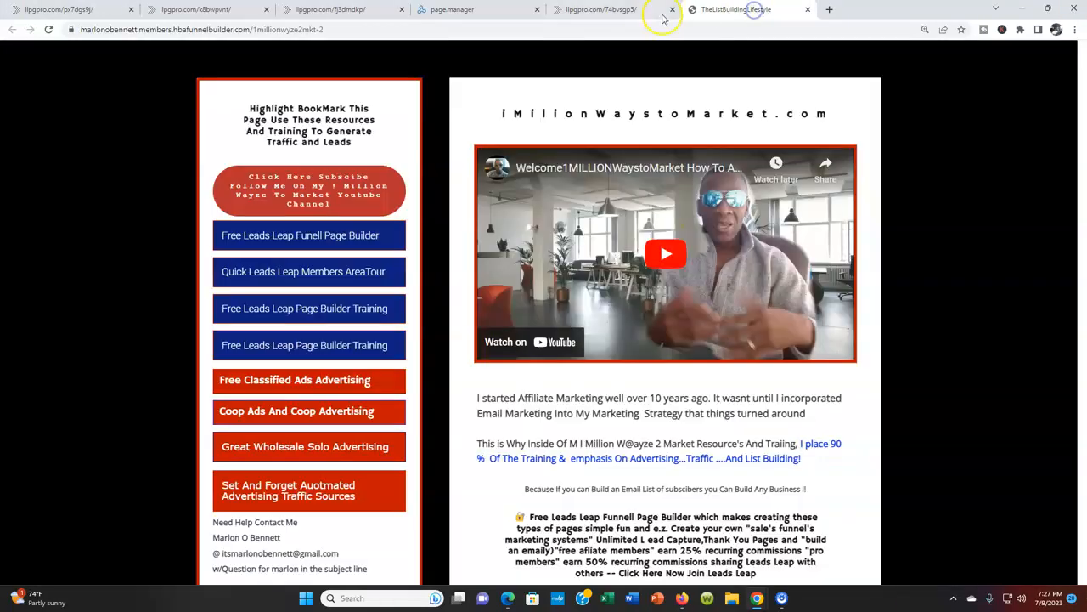
pyautogui.click(637, 10)
# - Move the Page Manager to the end of the browser tabs and close the fj3dmdkp and k8bwpvnt capture pages
pyautogui.moveTo(485, 11); pyautogui.dragTo(752, 10)
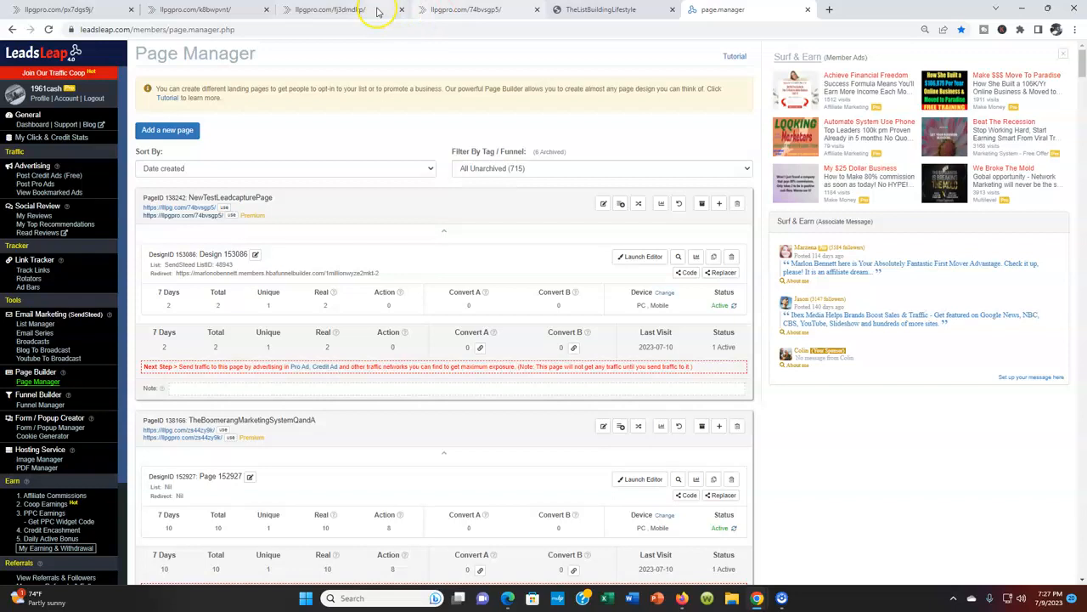
pyautogui.click(348, 9)
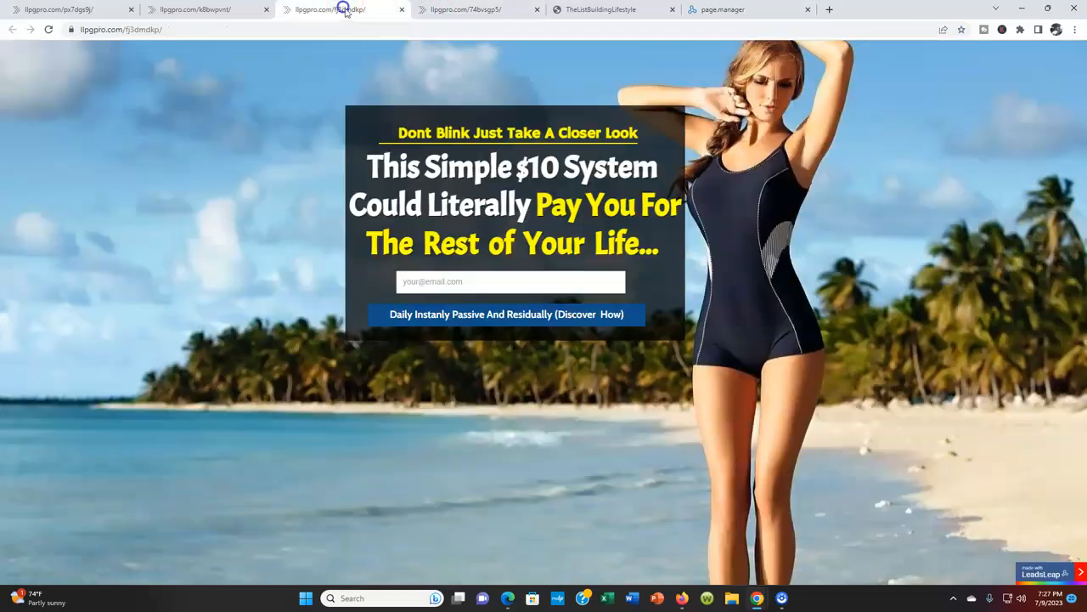
pyautogui.click(400, 9)
pyautogui.click(255, 10)
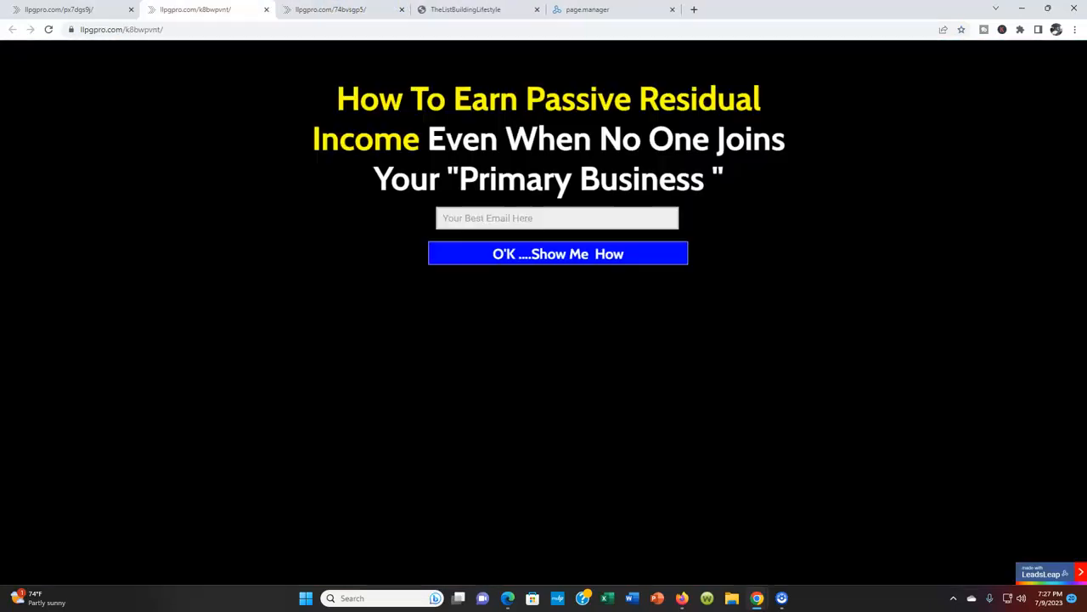
pyautogui.click(265, 10)
pyautogui.click(99, 13)
pyautogui.click(175, 10)
# - Place the TheListBuildingLifestyle tab before the 74bvsgp5 capture page and check the Page Manager, thank-you page and capture page
pyautogui.click(336, 9)
pyautogui.moveTo(335, 9); pyautogui.dragTo(194, 8)
pyautogui.click(342, 10)
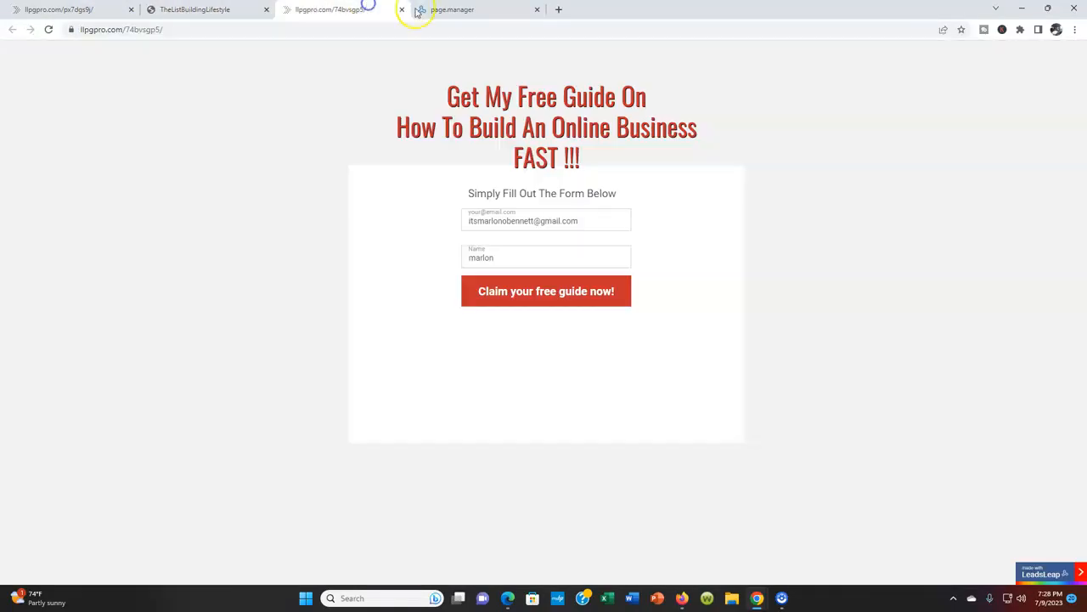
pyautogui.click(417, 12)
pyautogui.click(363, 12)
pyautogui.click(478, 9)
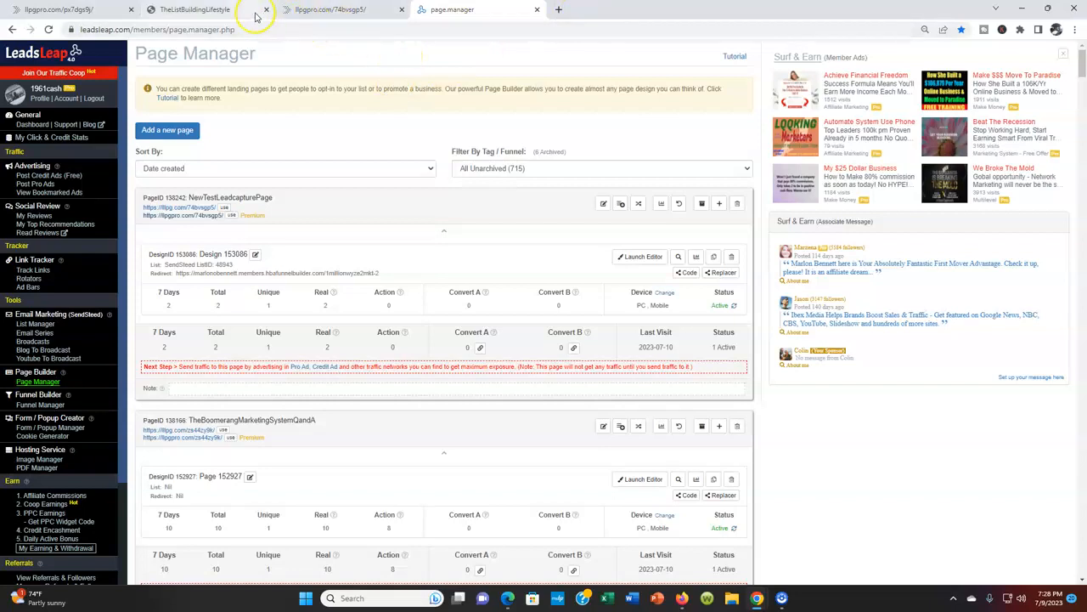
pyautogui.click(204, 11)
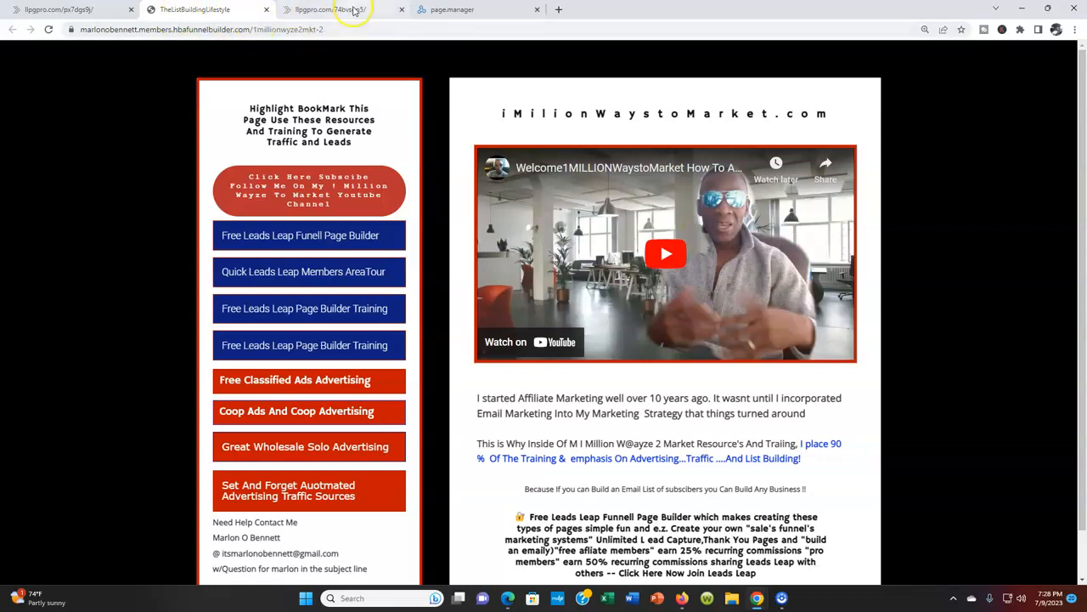
pyautogui.click(352, 9)
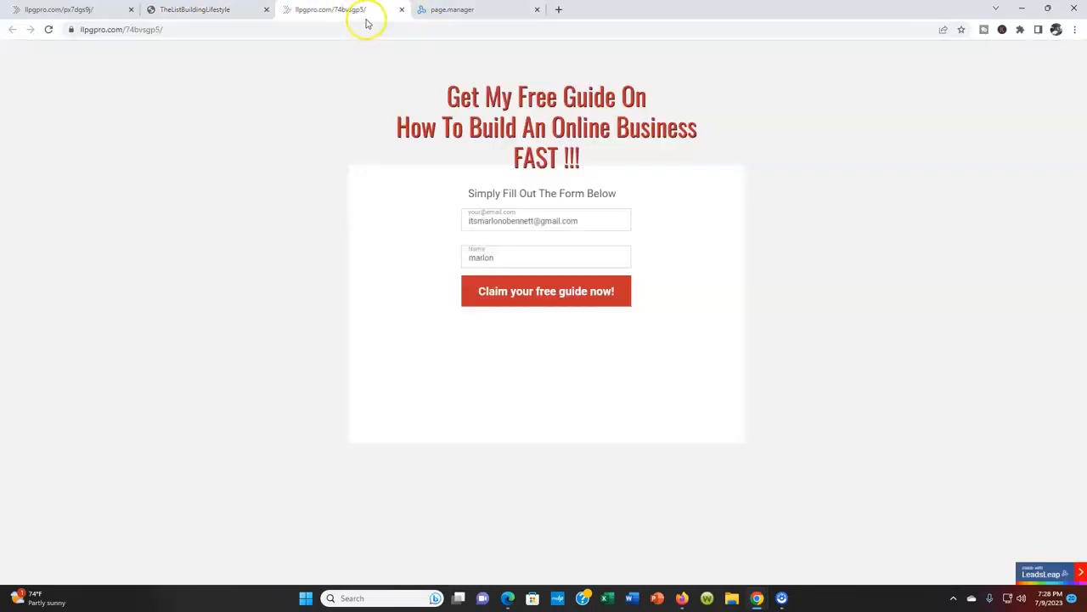
# - Place the 74bvsgp5 capture page tab before the TheListBuildingLifestyle tab and view both pages in order
pyautogui.moveTo(359, 16); pyautogui.dragTo(241, 9)
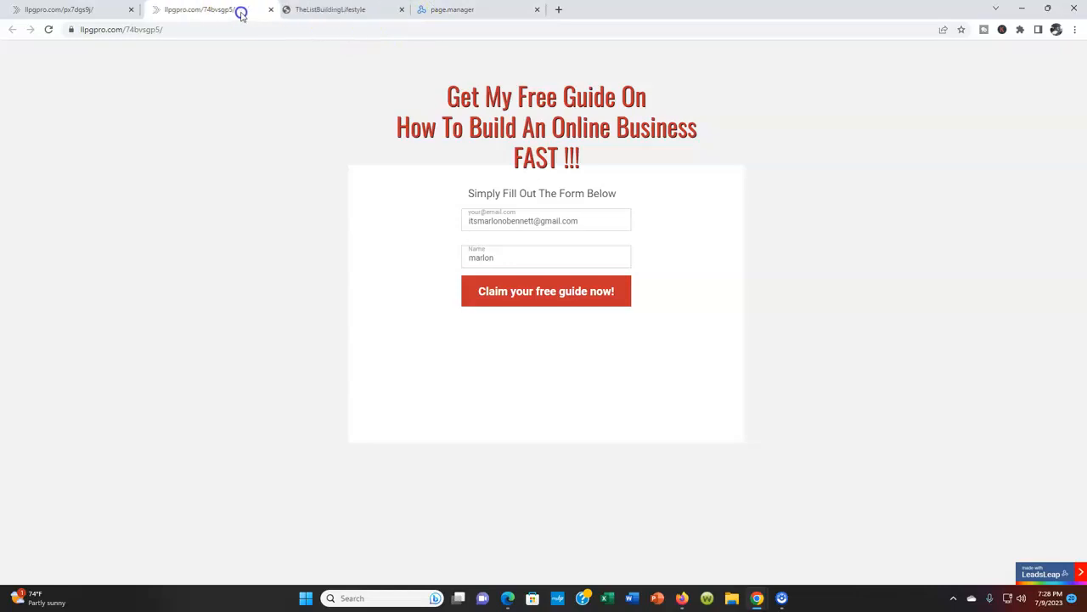
pyautogui.click(352, 8)
pyautogui.click(224, 9)
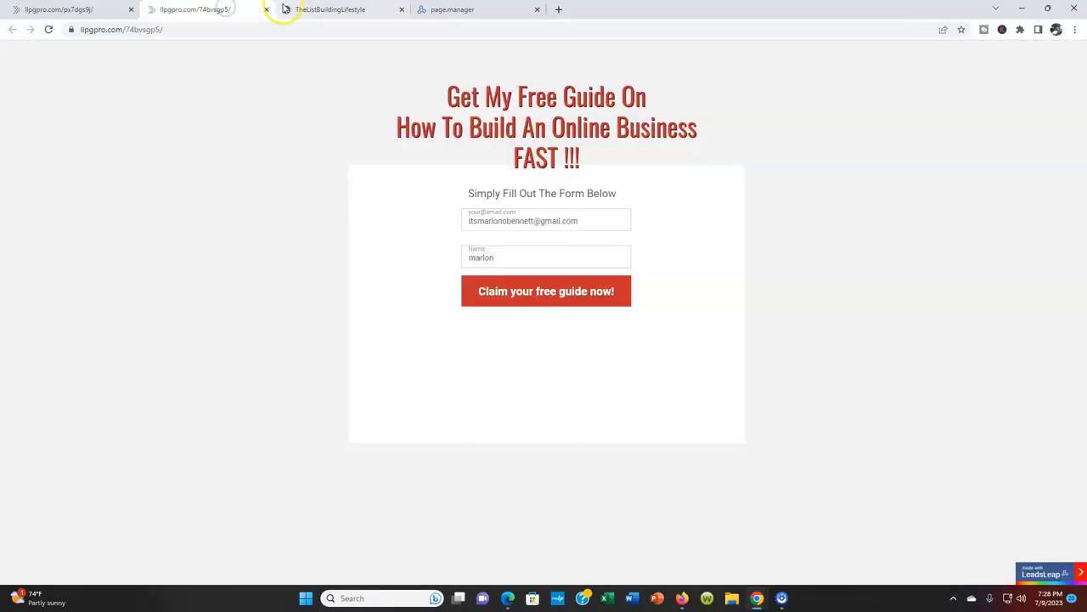
pyautogui.click(323, 11)
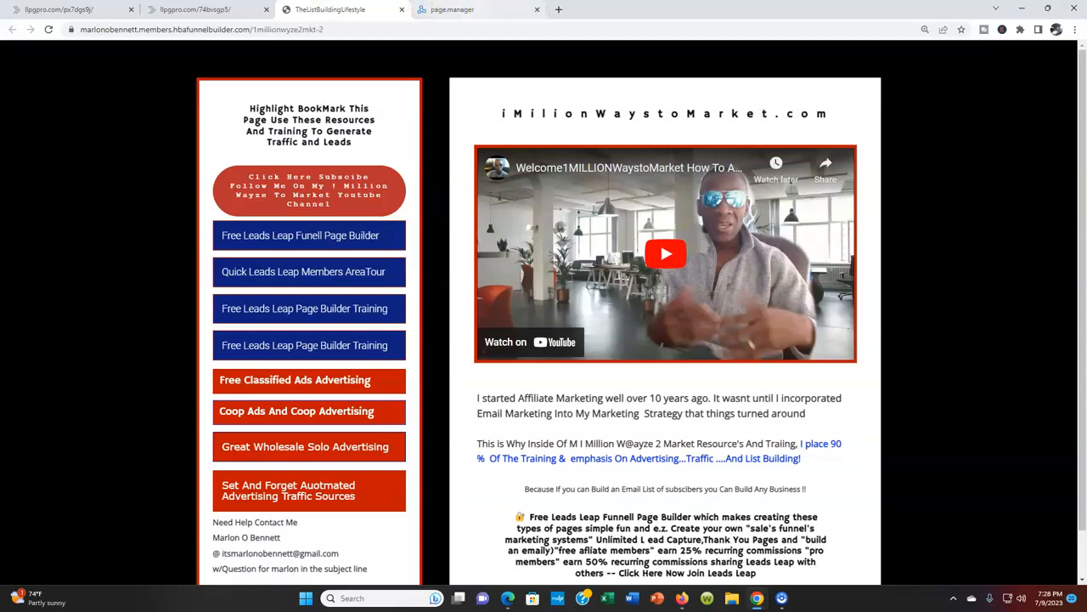
# - Find NewTestLeadcapturePage in the Page Manager and open its Design 153086 in the page editor
pyautogui.click(466, 8)
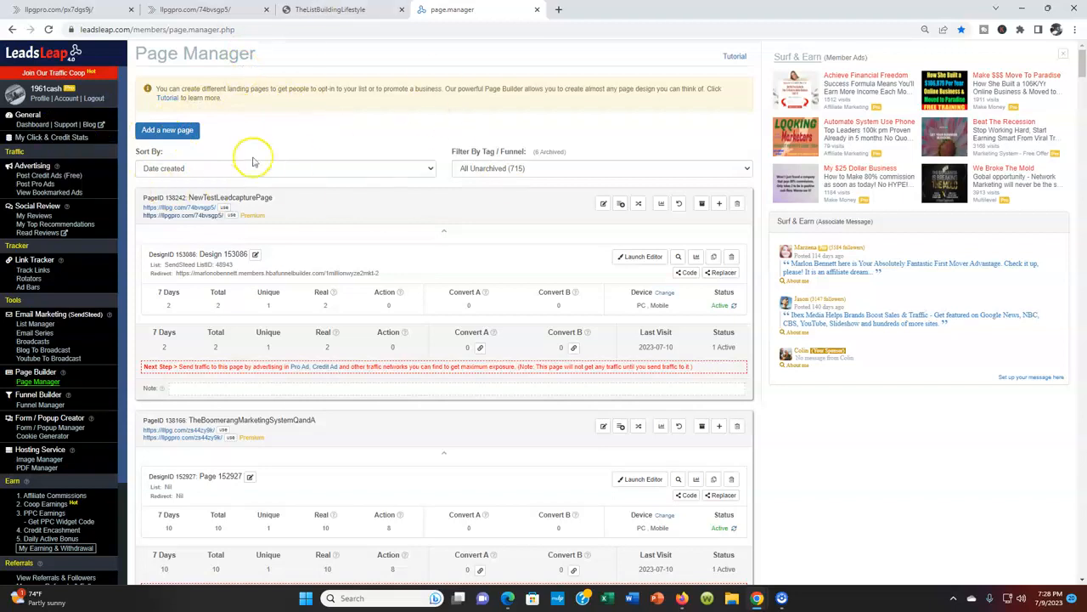
pyautogui.scroll(-3, 251, 90)
pyautogui.scroll(1, 208, 153)
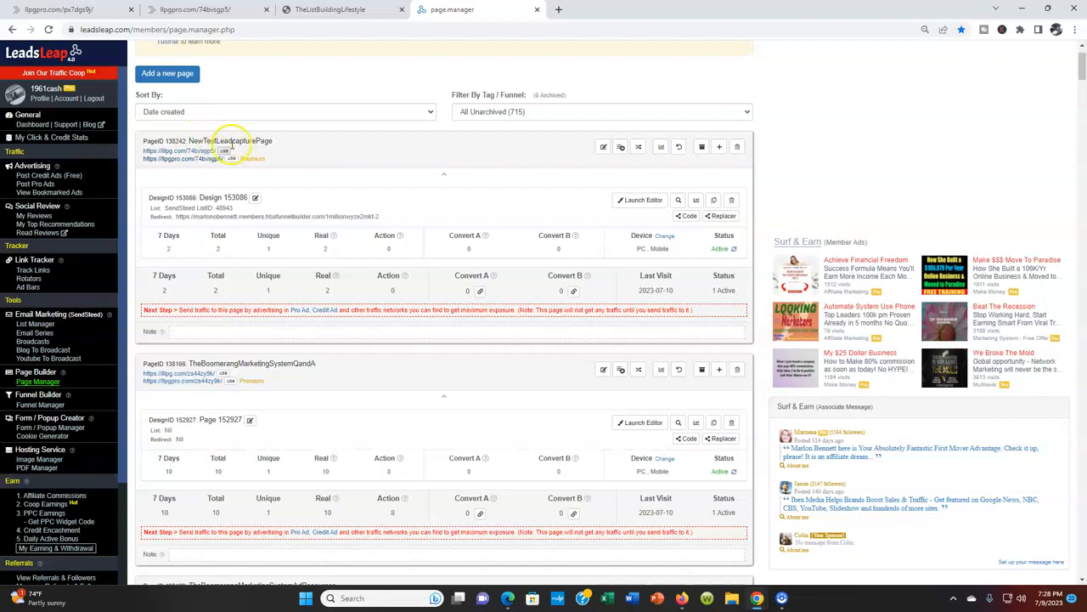
pyautogui.click(646, 201)
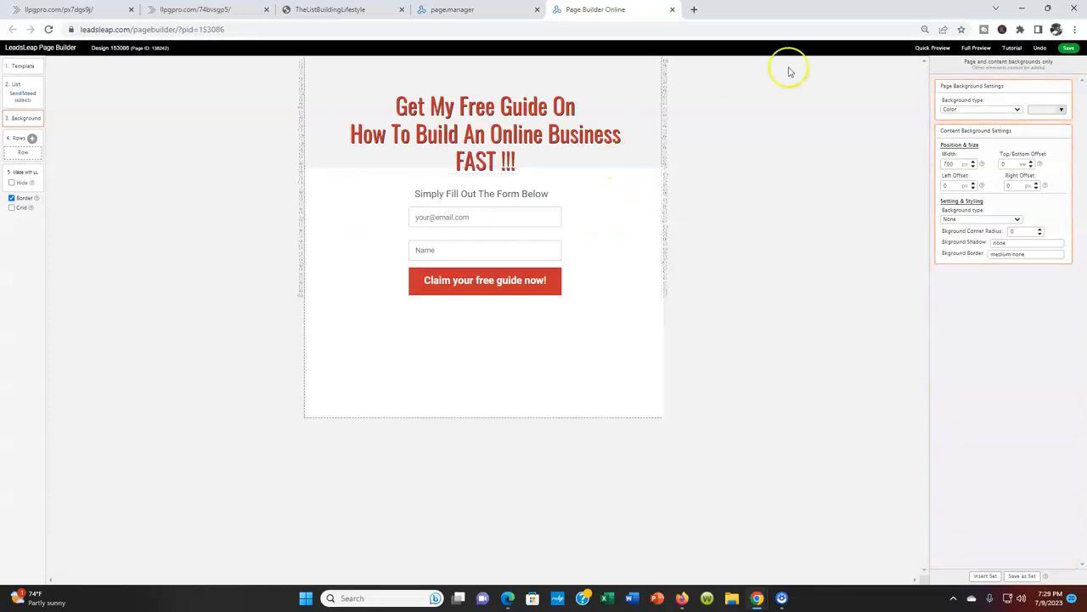
pyautogui.click(426, 88)
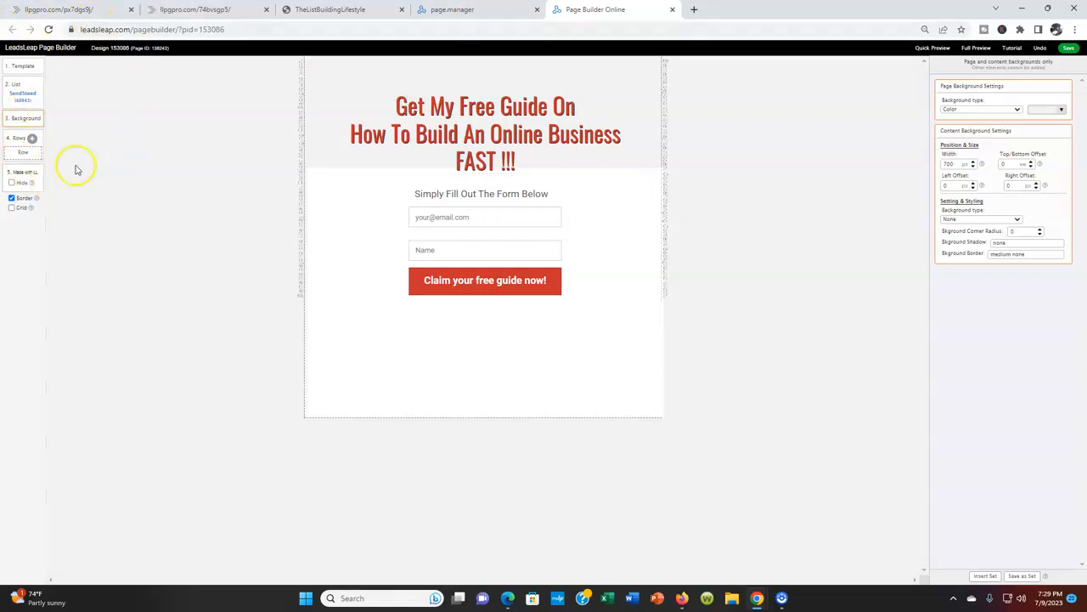
# - Examine the design's list manager settings, including the selectable SendSteed lists and the third-party list manager option
pyautogui.click(24, 89)
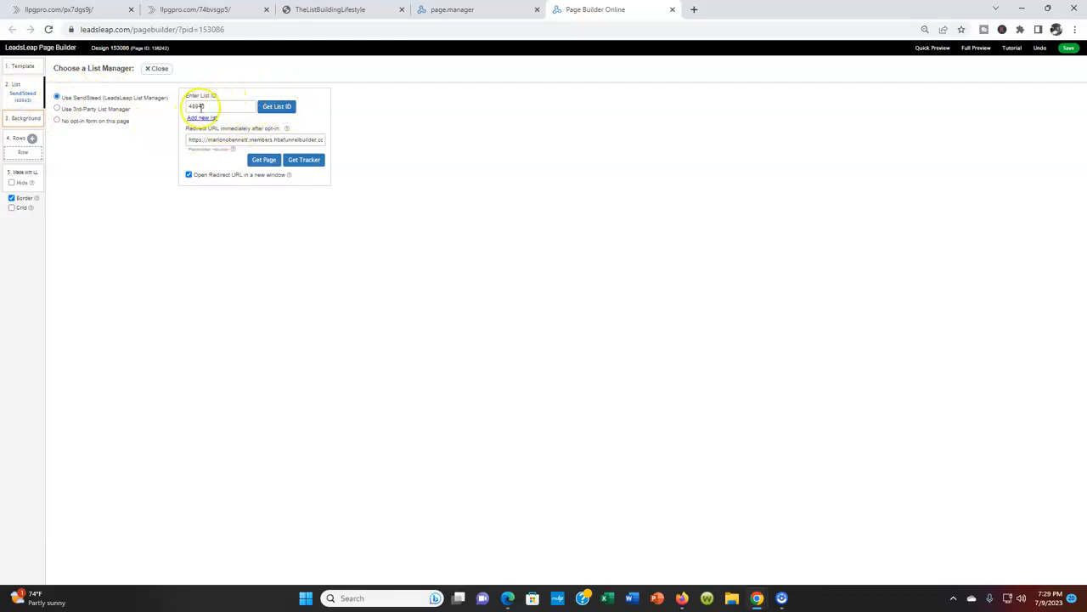
pyautogui.click(270, 107)
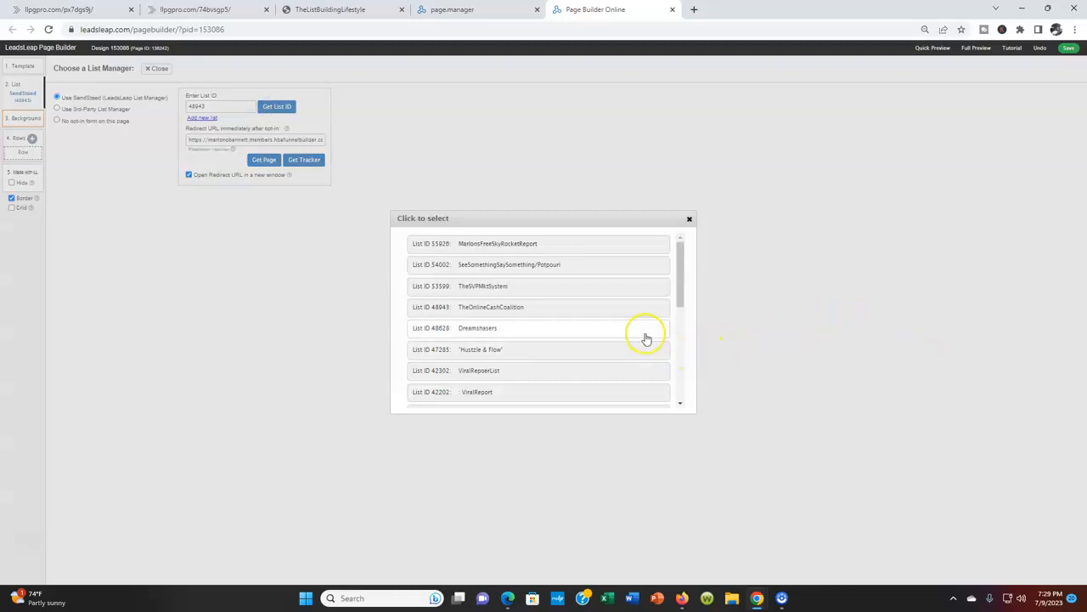
pyautogui.click(680, 287)
pyautogui.moveTo(680, 288); pyautogui.dragTo(683, 235)
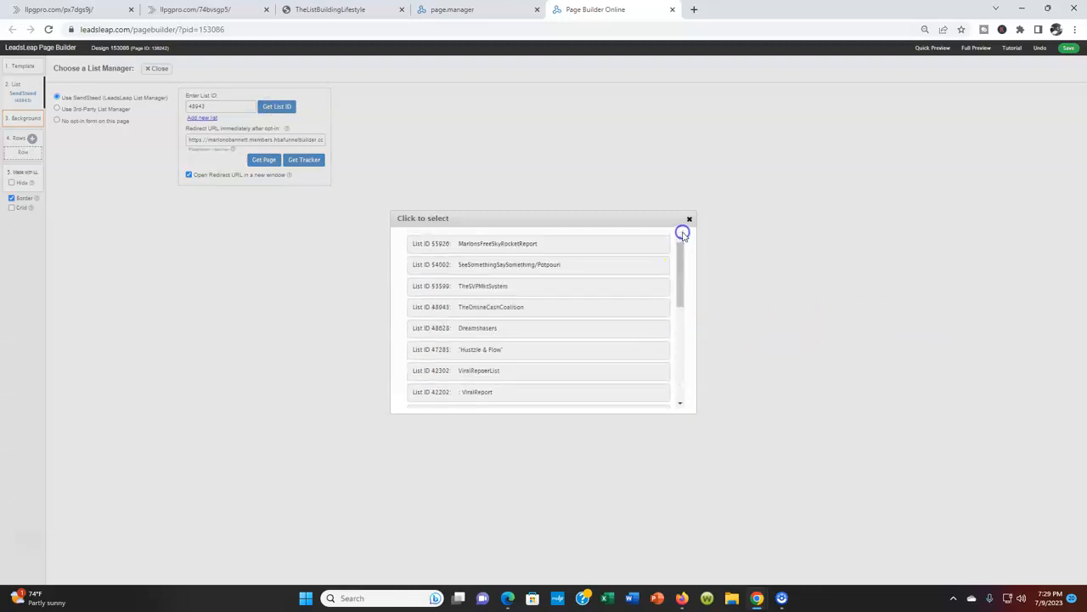
pyautogui.click(270, 108)
pyautogui.click(692, 221)
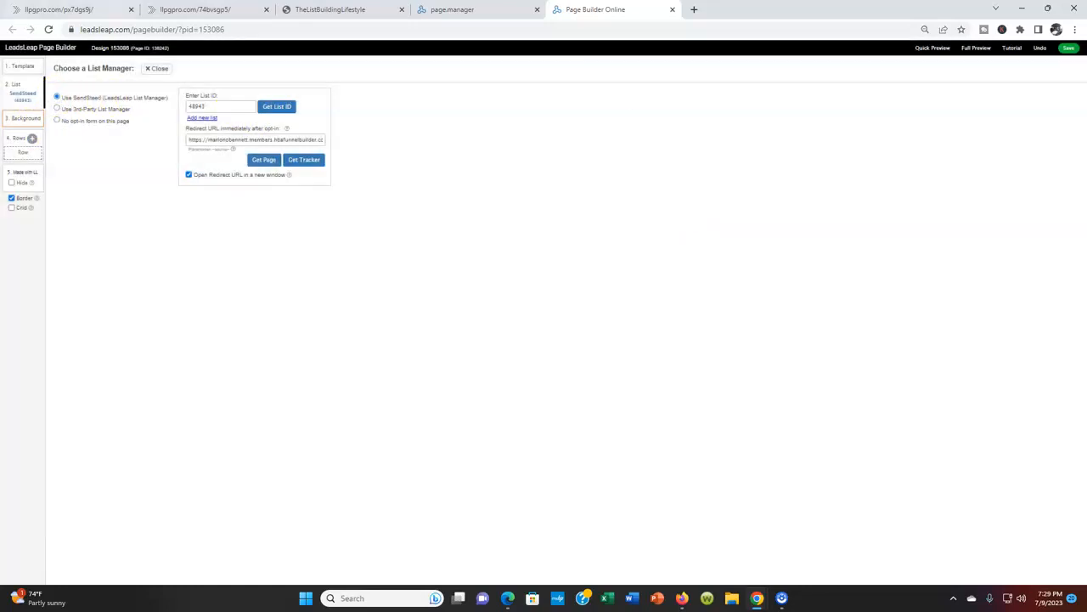
pyautogui.click(56, 109)
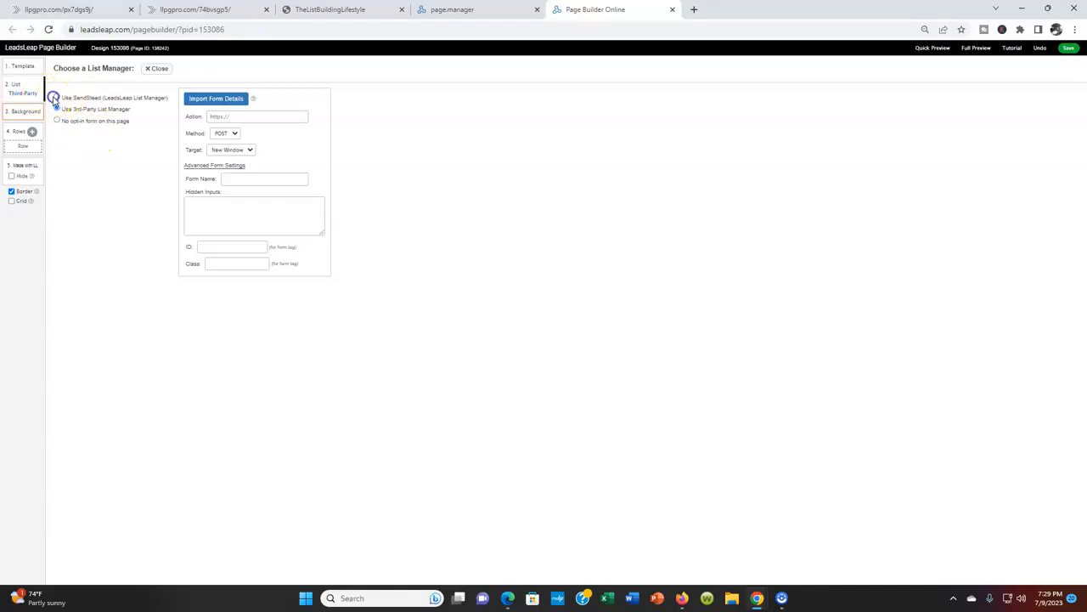
pyautogui.click(57, 97)
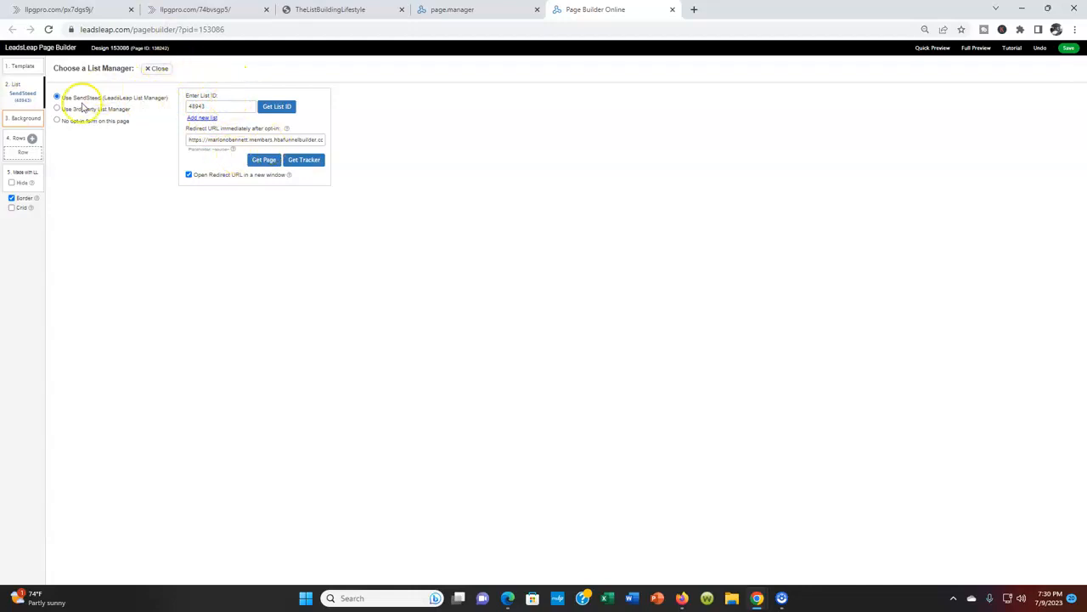
# - Clear the redirect URL used after opt-in and replace it with the address copied from the TheListBuildingLifestyle thank-you page
pyautogui.click(238, 139)
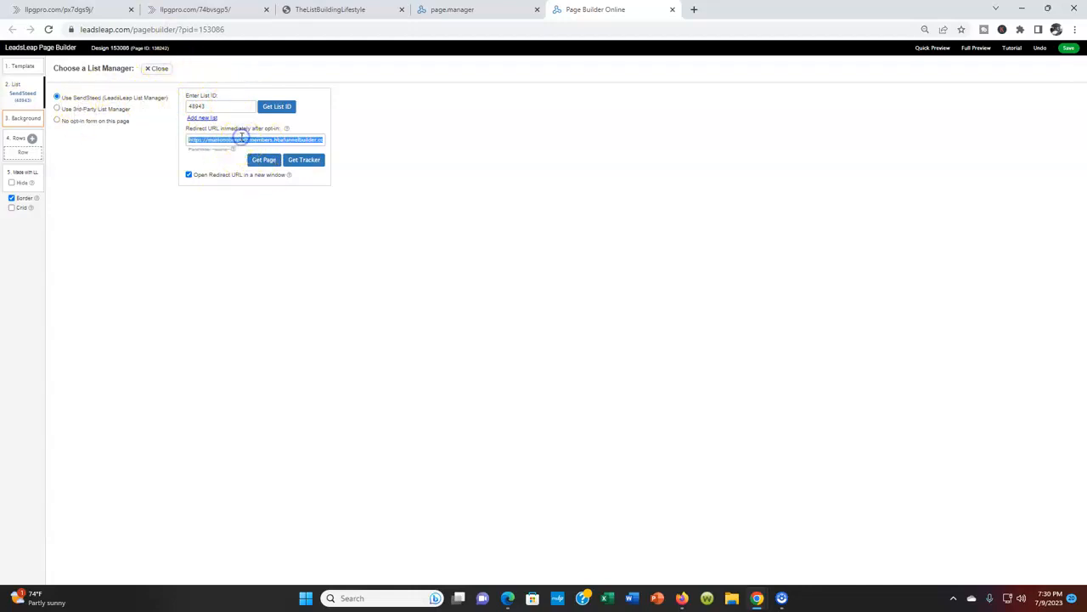
pyautogui.press('BackSpace')
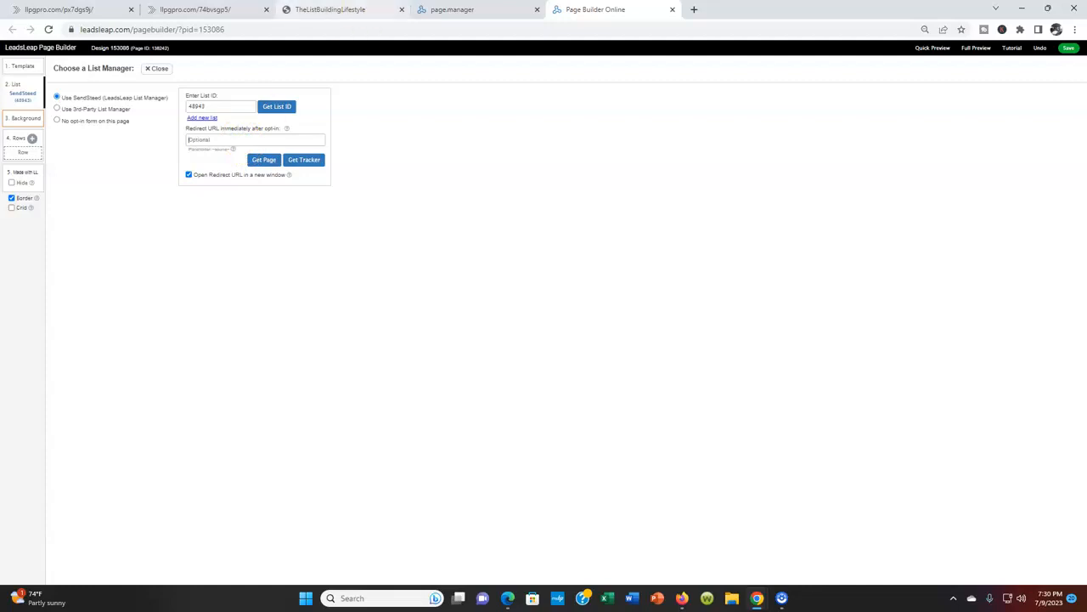
pyautogui.click(231, 9)
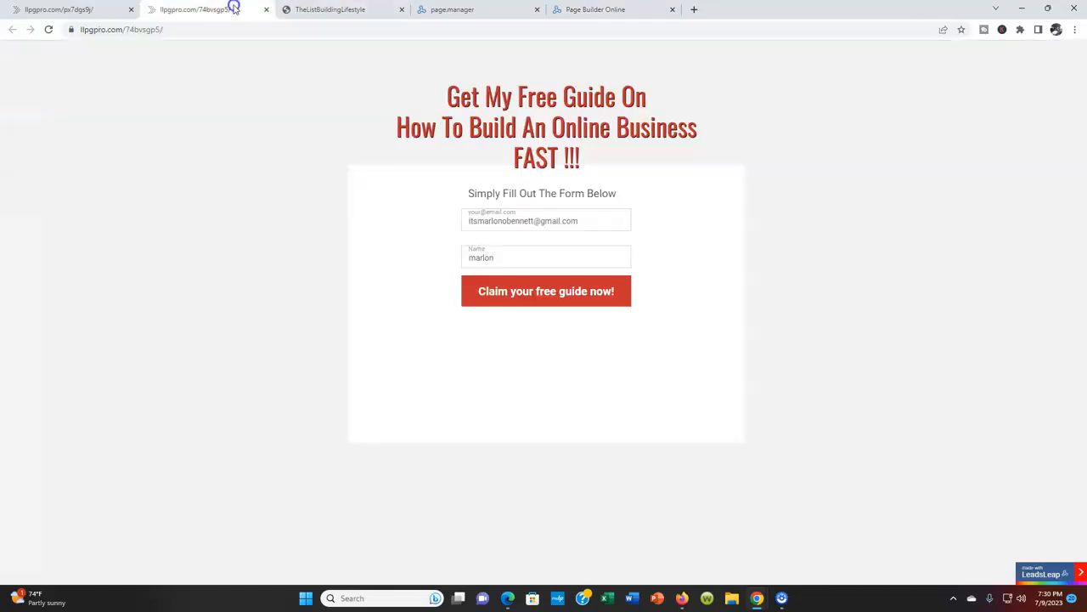
pyautogui.click(104, 9)
pyautogui.click(341, 9)
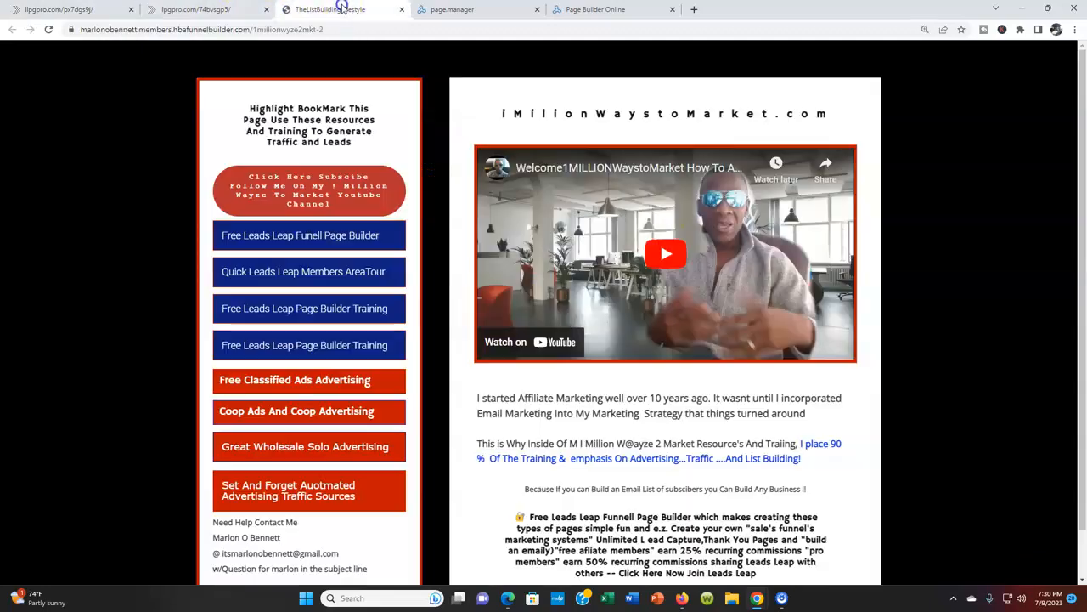
pyautogui.click(470, 27)
pyautogui.click(492, 30)
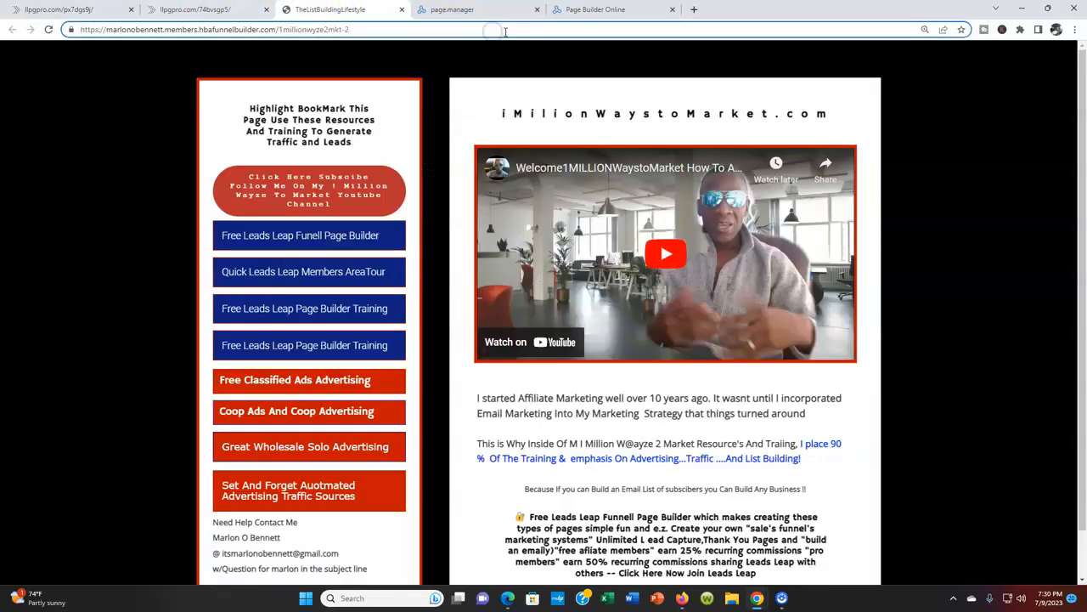
pyautogui.moveTo(492, 30); pyautogui.dragTo(80, 30)
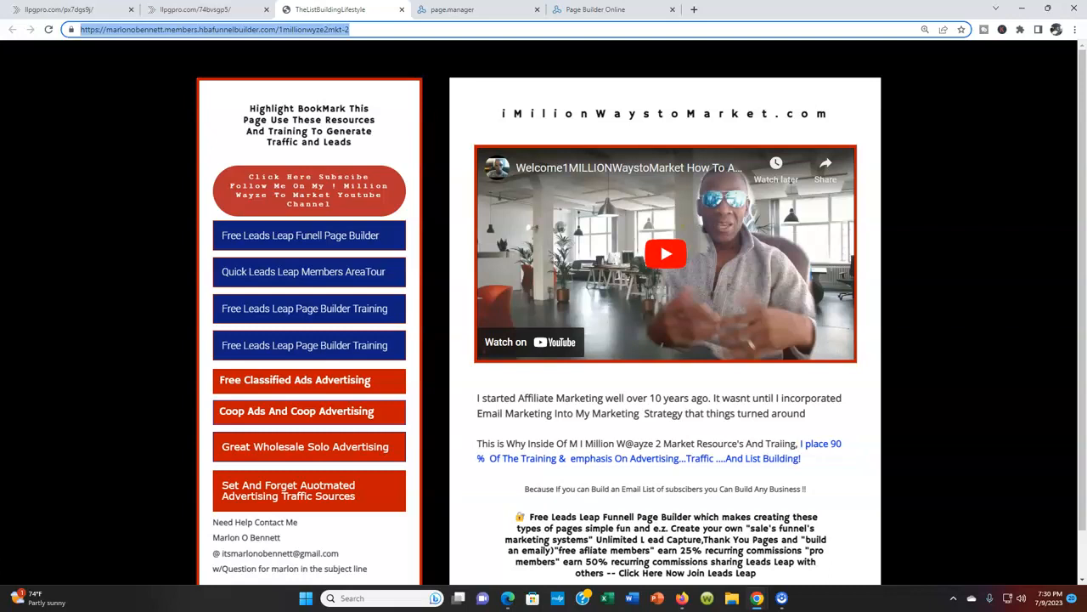
pyautogui.click(470, 11)
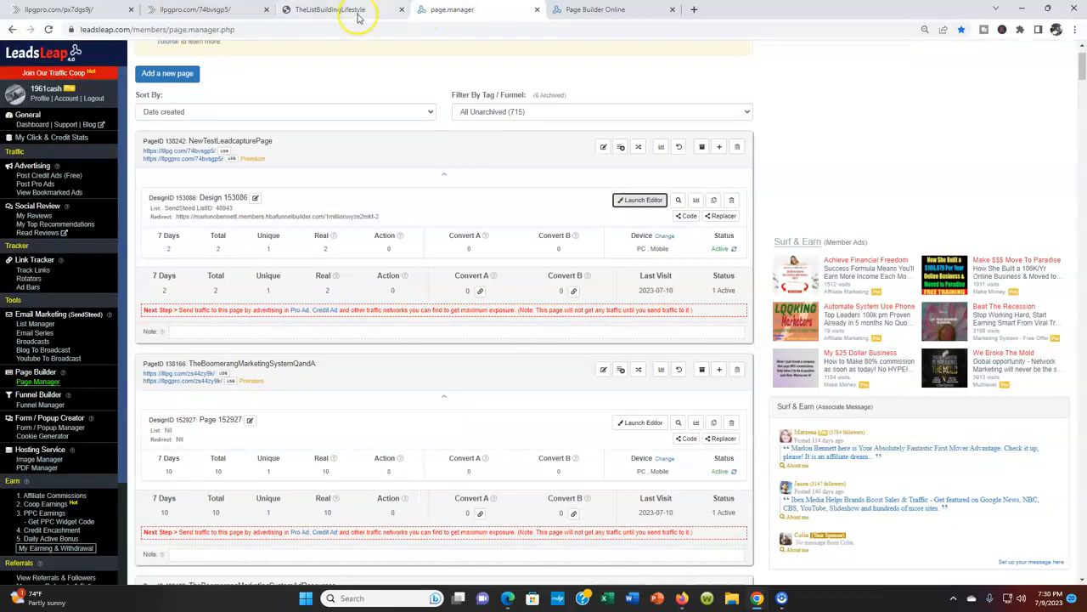
pyautogui.click(564, 9)
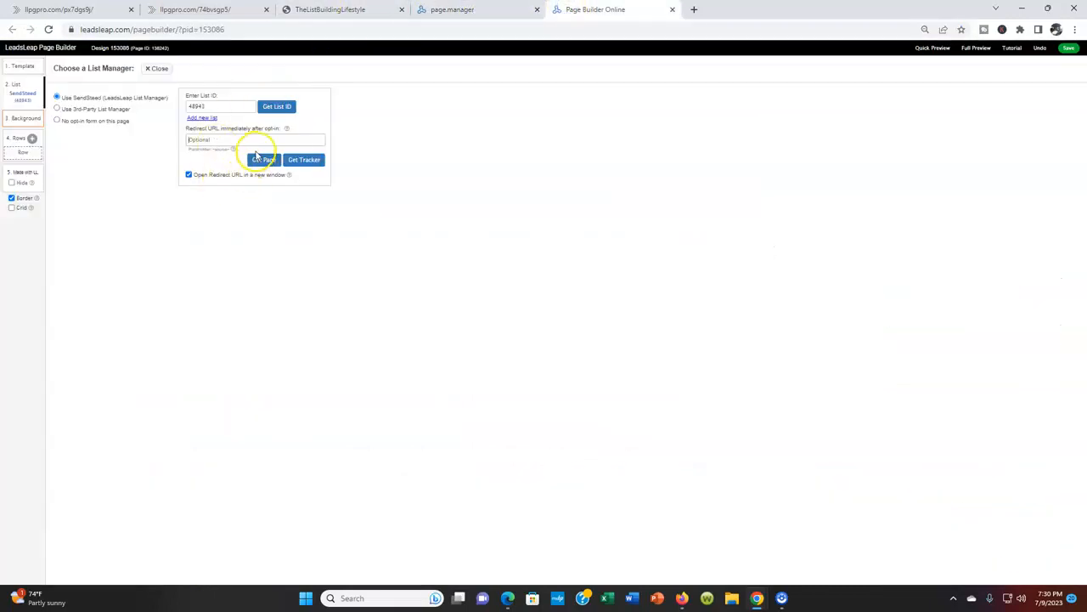
pyautogui.write('https://members.listfunnelbuilder.com/1millionways2mkt-2')
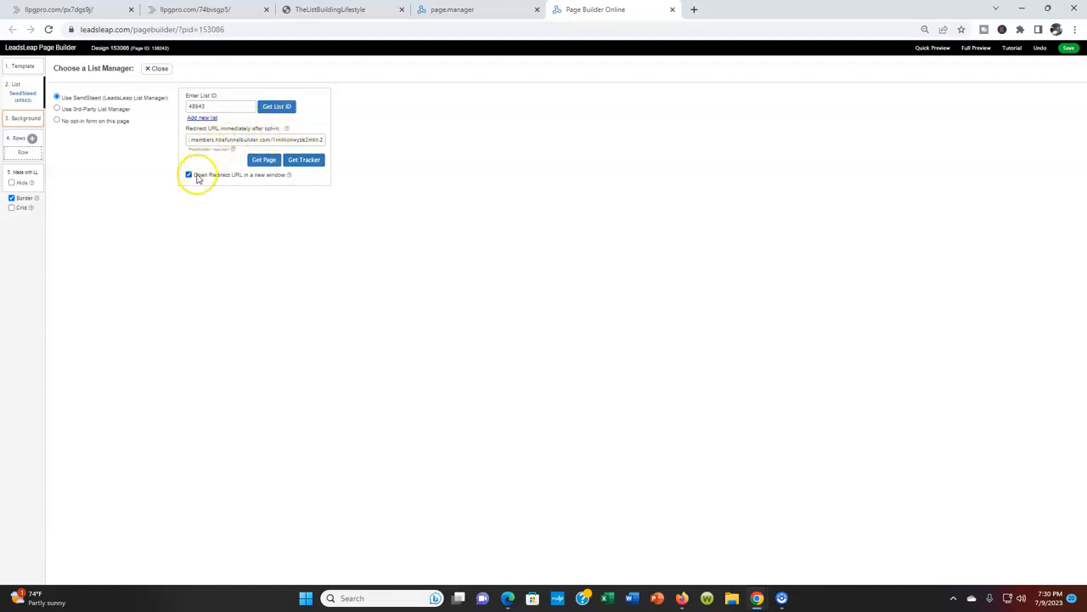
# - Switch opening the redirect URL in a new window off and back on, and save the page design
pyautogui.click(190, 175)
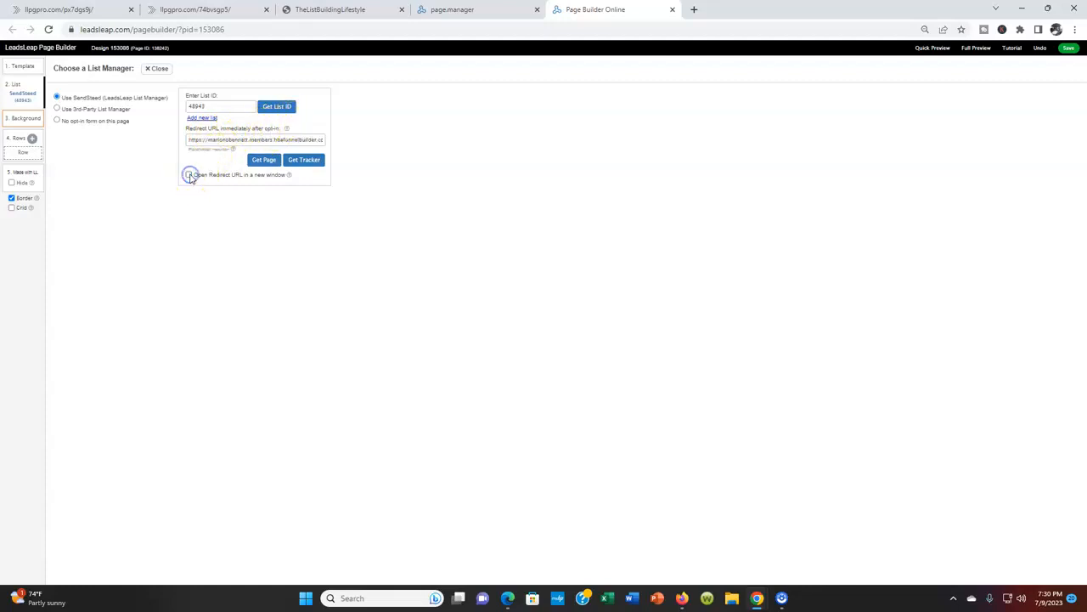
pyautogui.click(189, 175)
pyautogui.click(1067, 48)
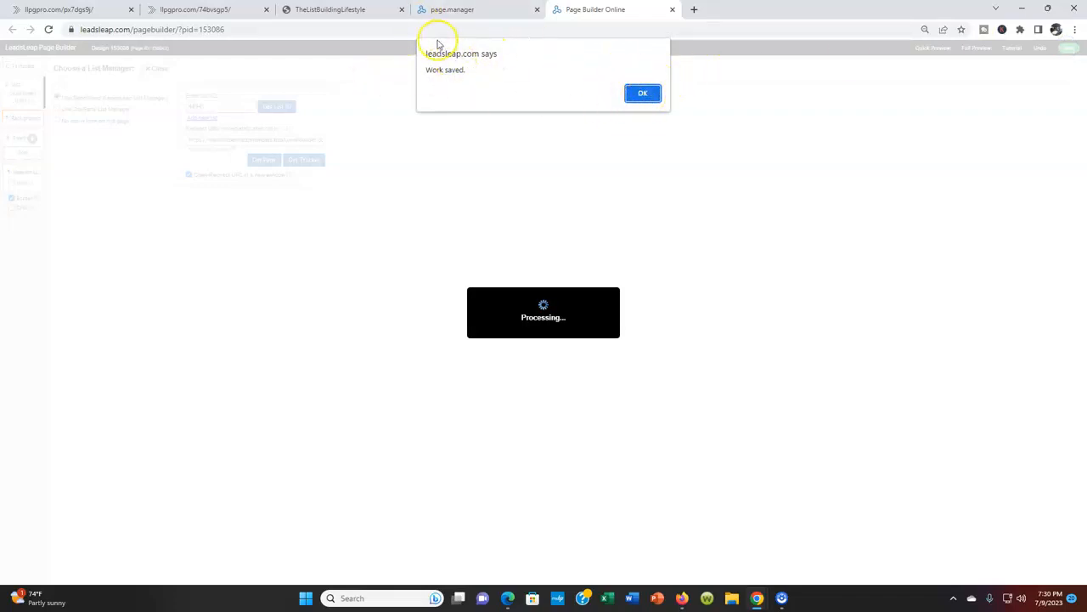
pyautogui.click(644, 93)
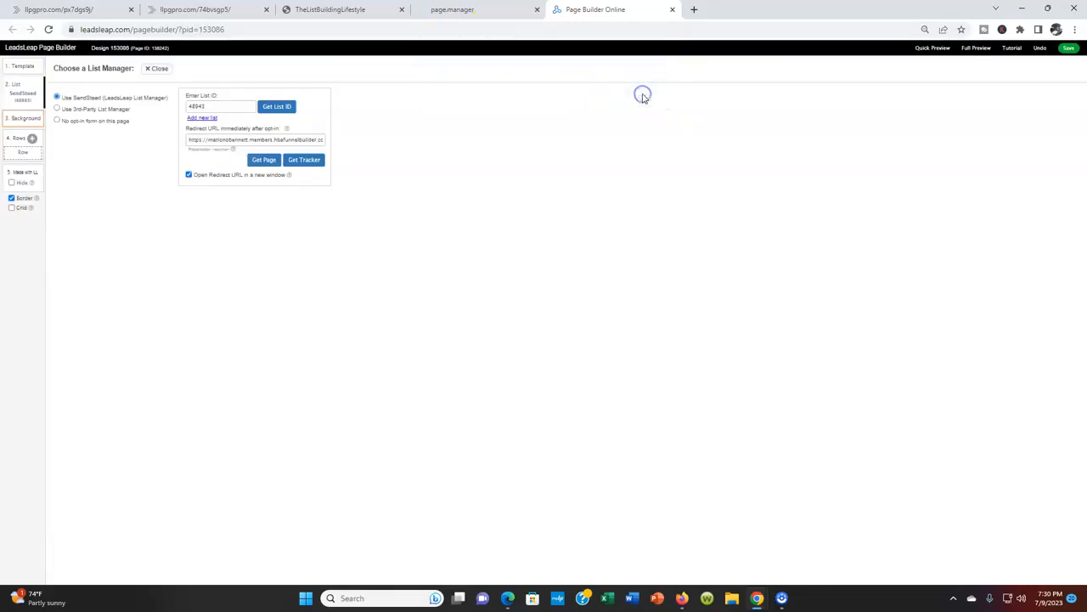
pyautogui.click(1069, 49)
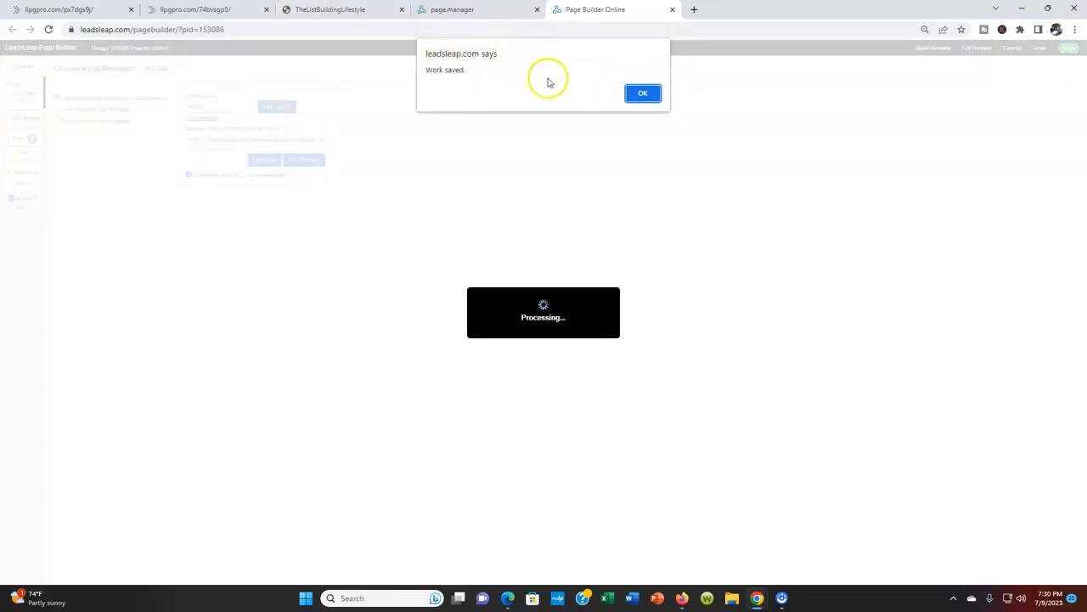
pyautogui.click(643, 94)
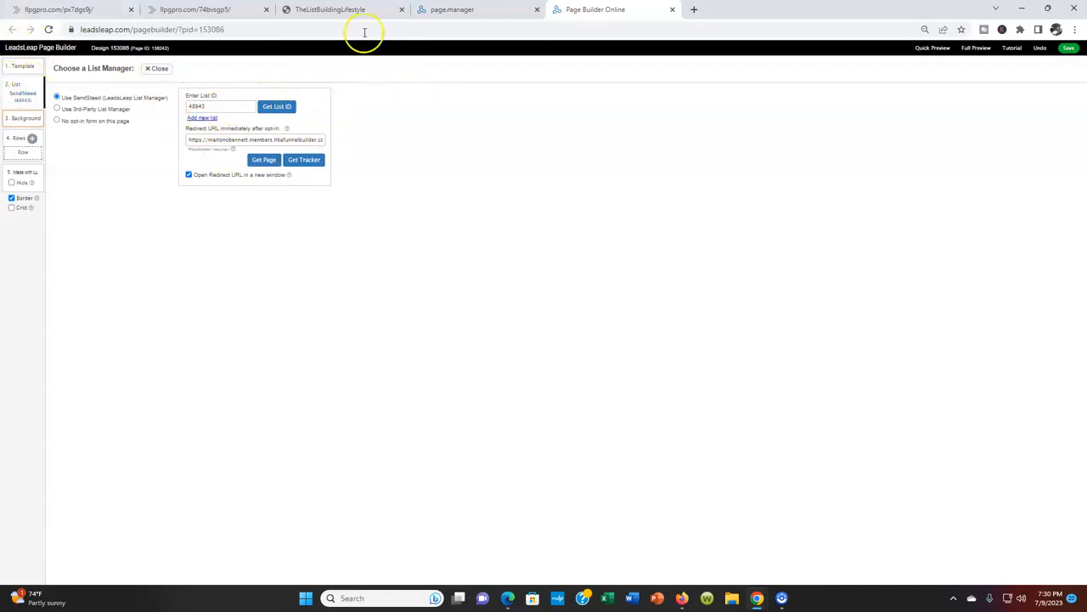
# - Review the 74bvsgp5 capture page and the thank-you page it redirects to
pyautogui.click(350, 9)
pyautogui.click(238, 9)
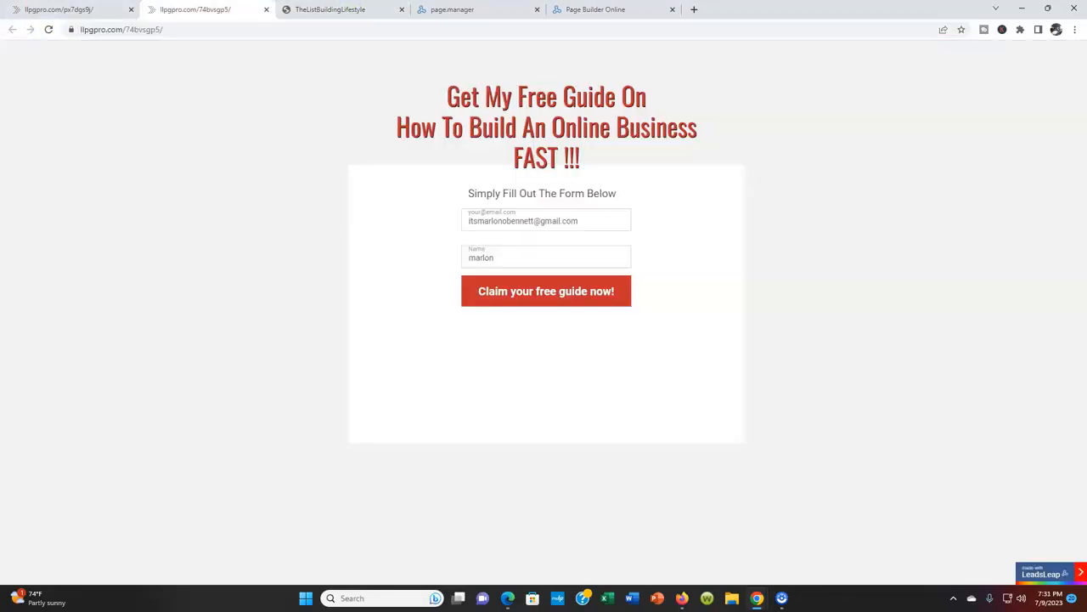
pyautogui.click(342, 12)
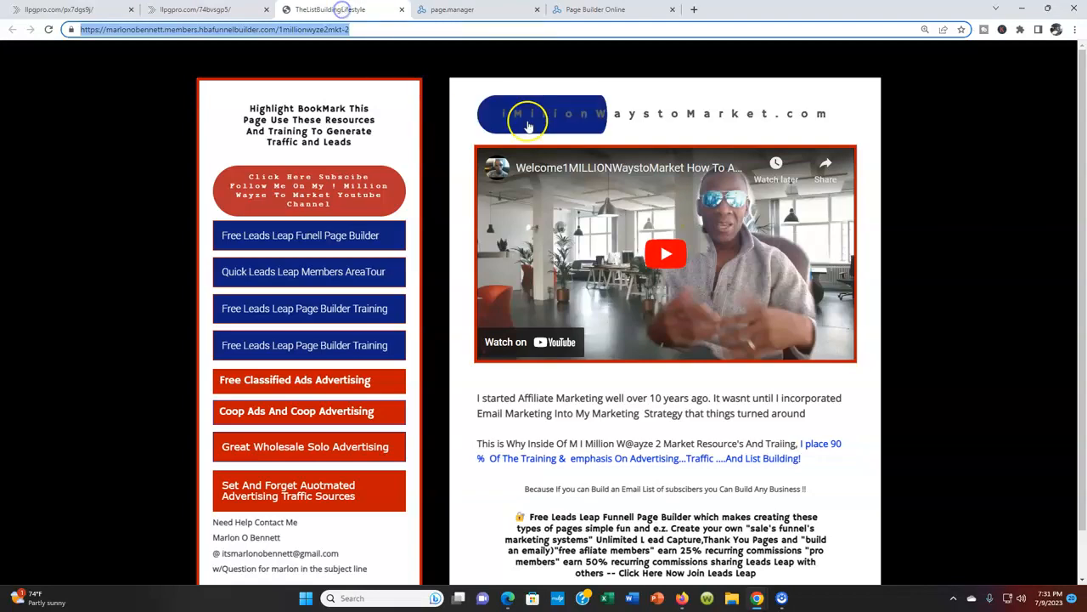
pyautogui.scroll(-1, 659, 151)
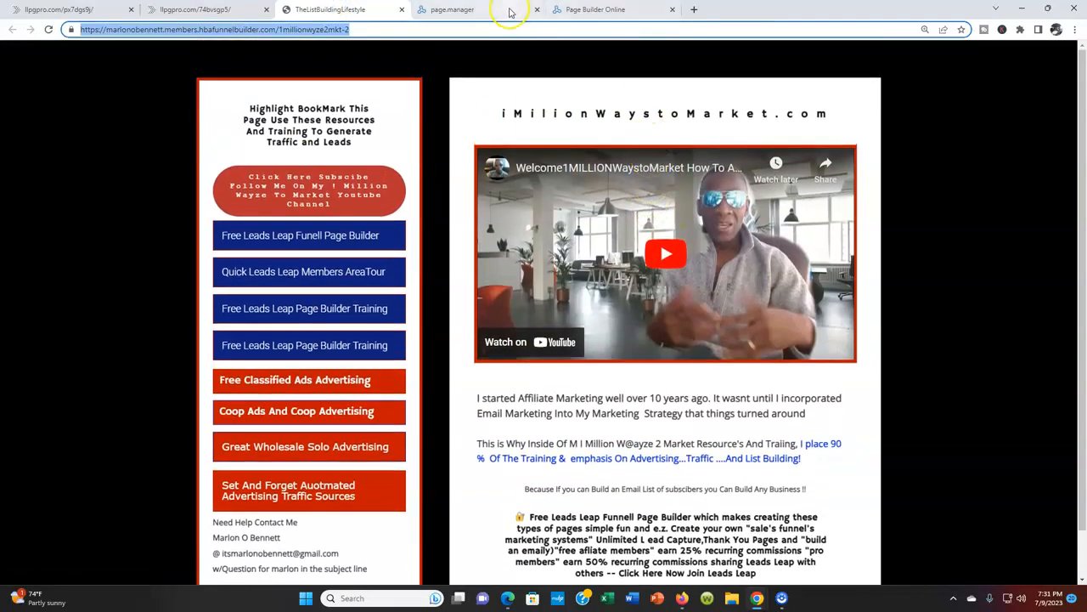
# - Close the Page Manager and Page Builder tabs
pyautogui.click(499, 9)
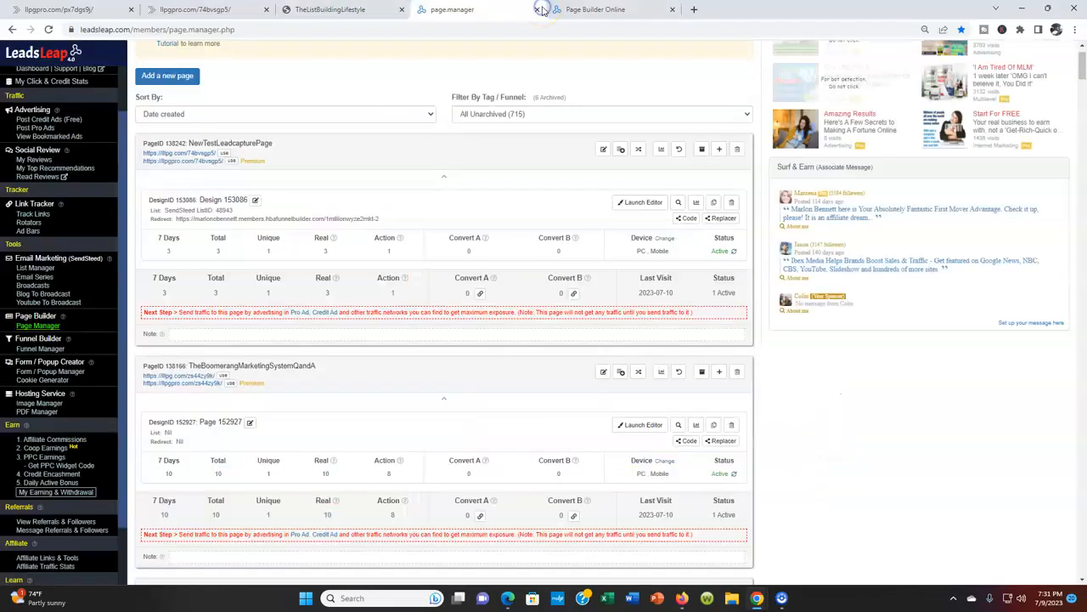
pyautogui.click(537, 9)
pyautogui.click(537, 10)
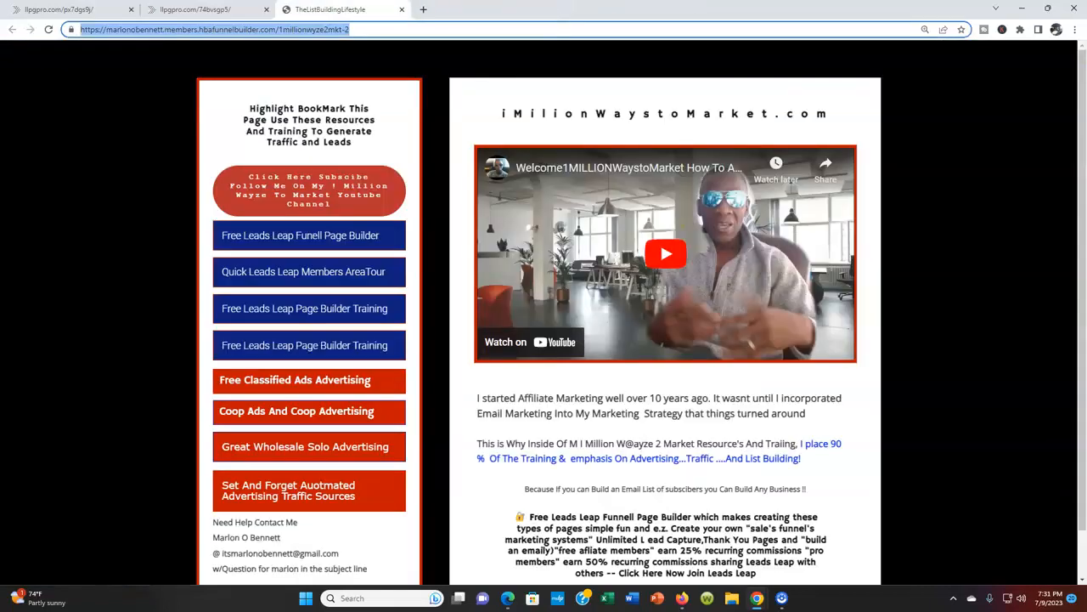
# - Compare the free guide capture page with the TheListBuildingLifestyle page once more, ending on the thank-you page
pyautogui.click(232, 9)
pyautogui.click(347, 11)
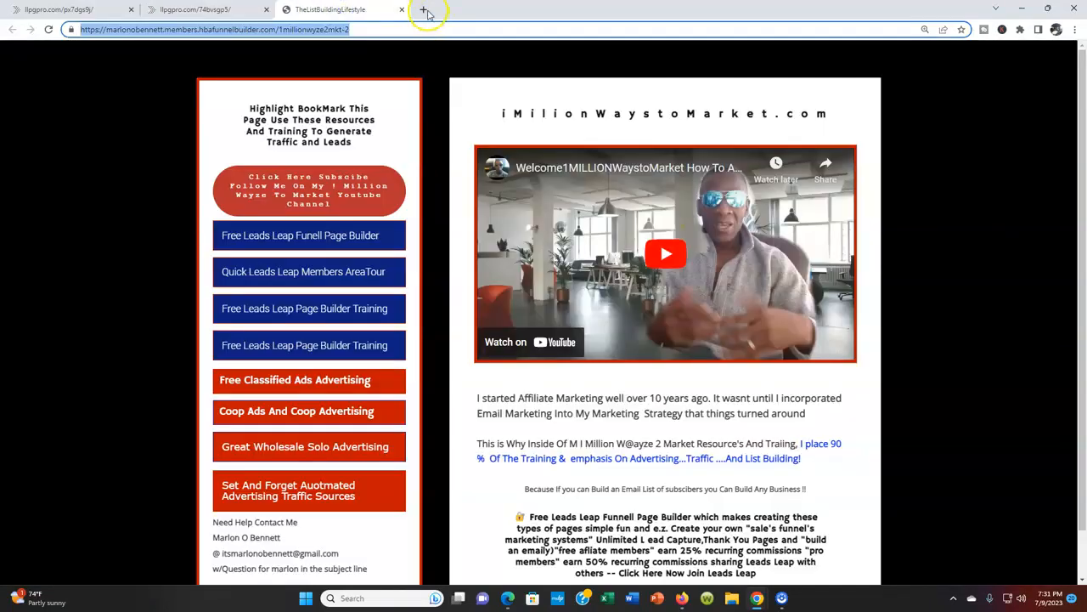
pyautogui.click(182, 13)
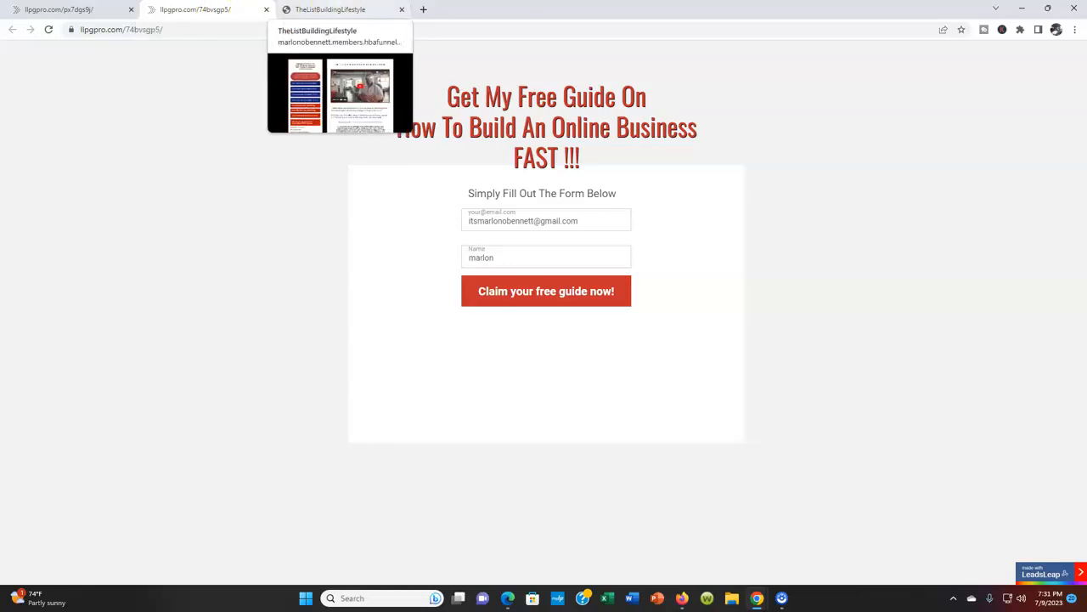
pyautogui.click(323, 10)
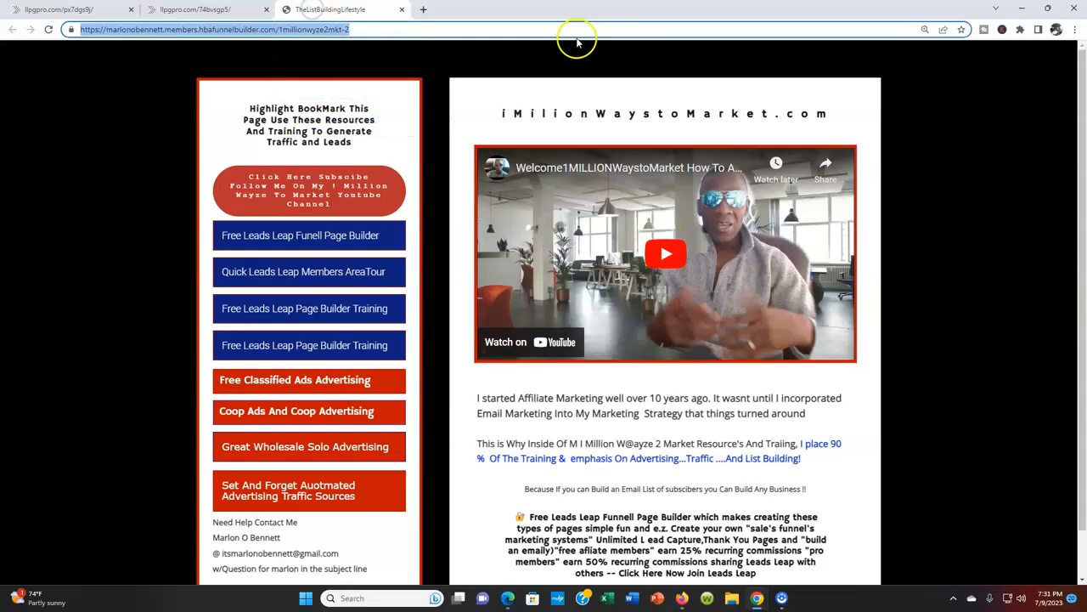
# - Revisit the 74bvsgp5 free guide capture page, and look through the thank-you page's training links, welcome video and LeadsLeap description
pyautogui.click(240, 11)
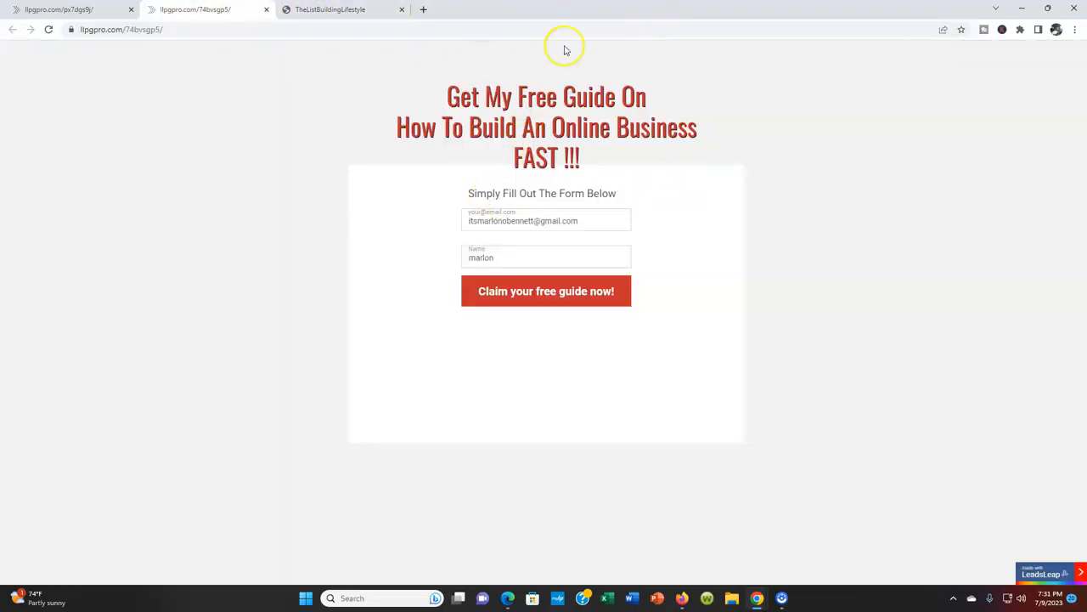
pyautogui.click(378, 8)
pyautogui.scroll(-1, 951, 204)
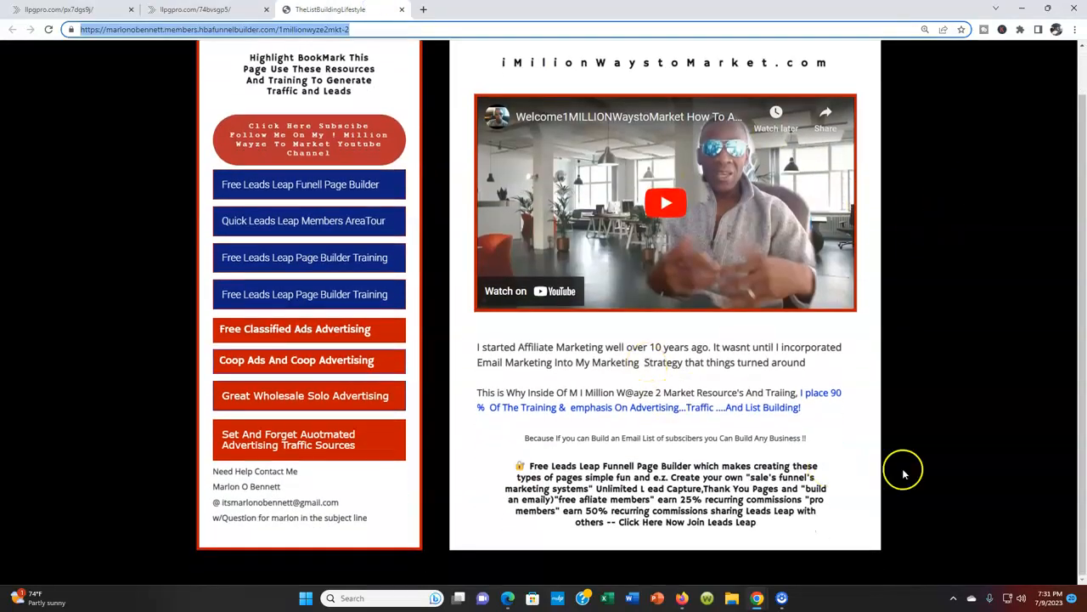
pyautogui.scroll(1, 905, 475)
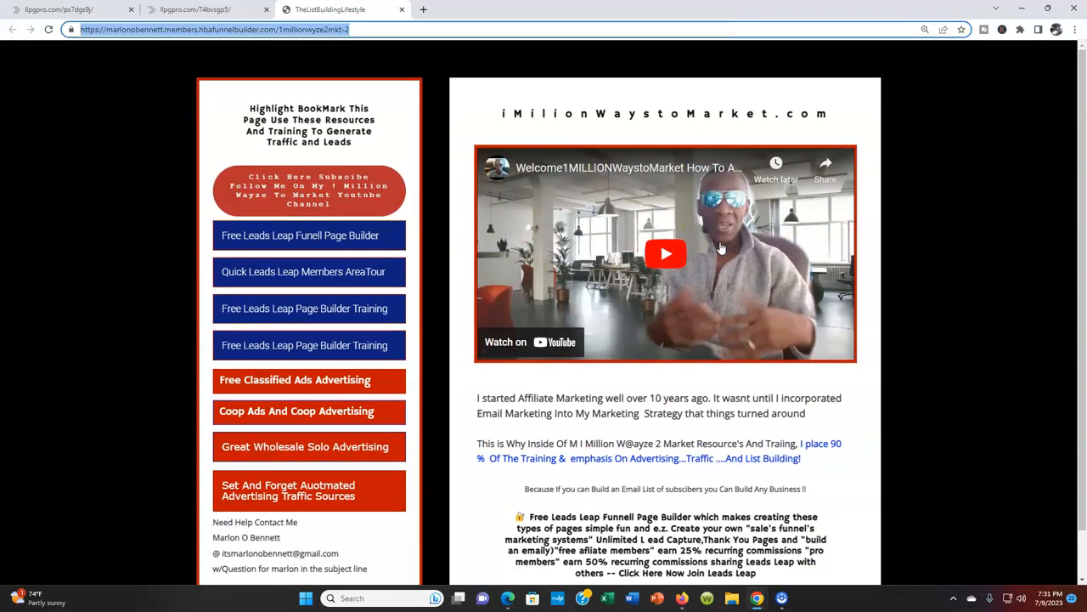
pyautogui.scroll(-1, 721, 248)
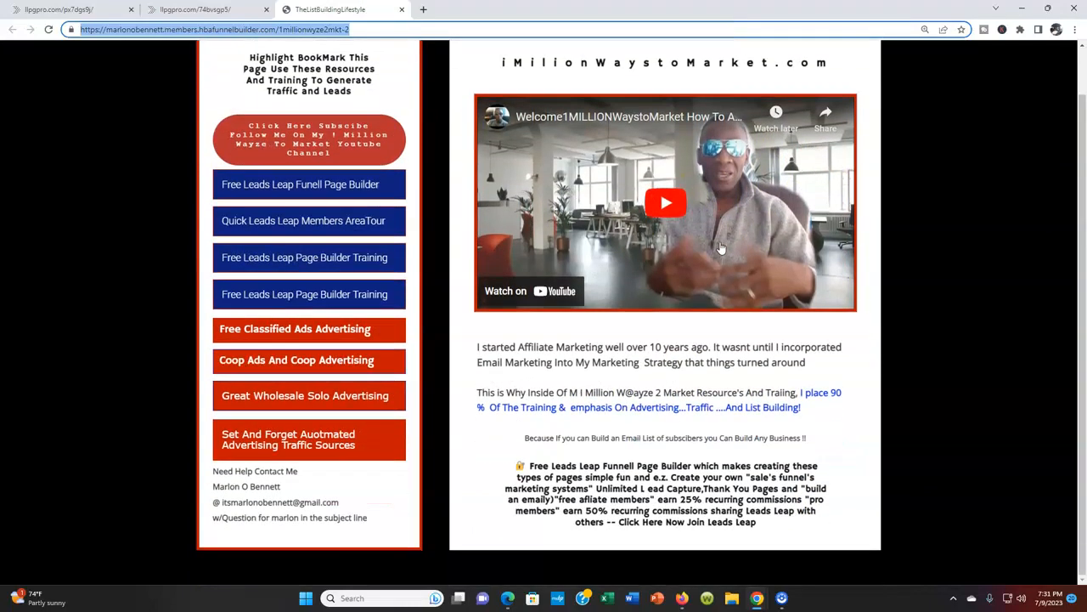
pyautogui.scroll(1, 720, 248)
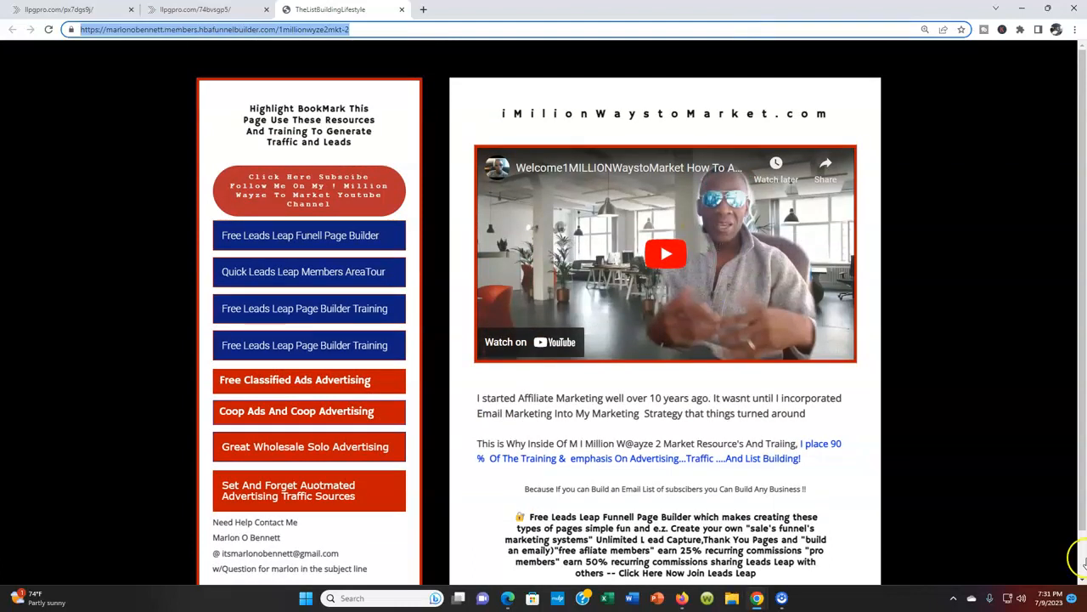
pyautogui.click(1084, 102)
pyautogui.moveTo(1084, 102); pyautogui.dragTo(1084, 128)
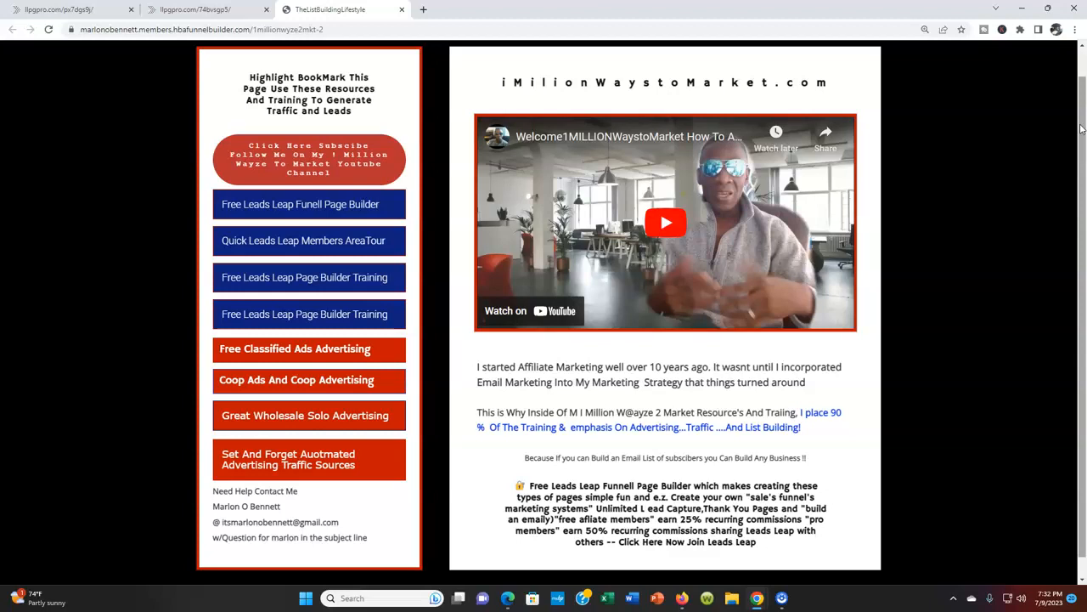
pyautogui.click(921, 109)
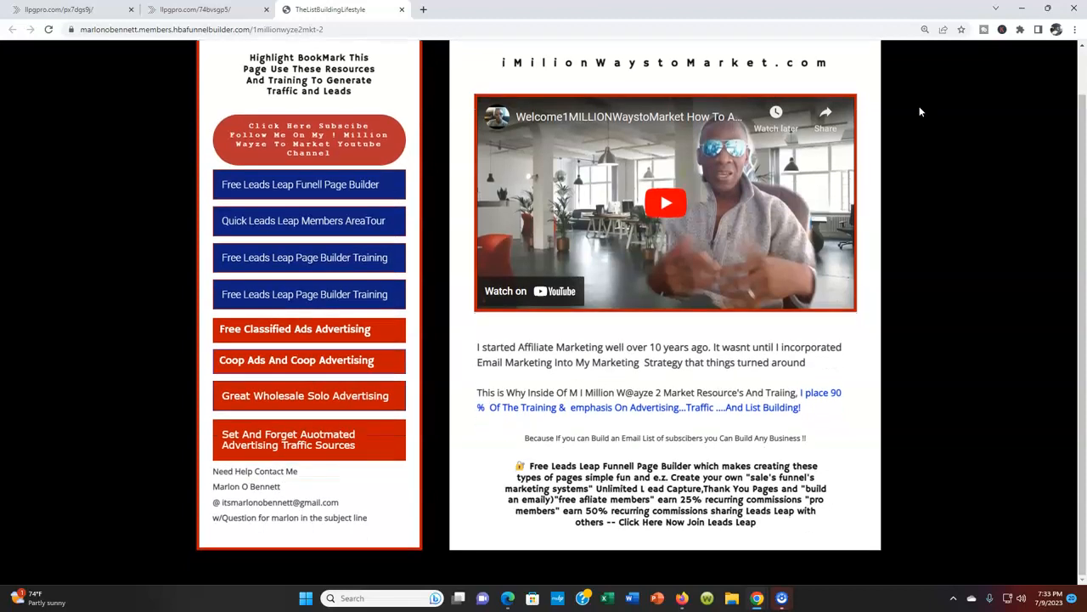
pyautogui.scroll(1, 920, 111)
pyautogui.scroll(-1, 919, 111)
pyautogui.scroll(1, 919, 112)
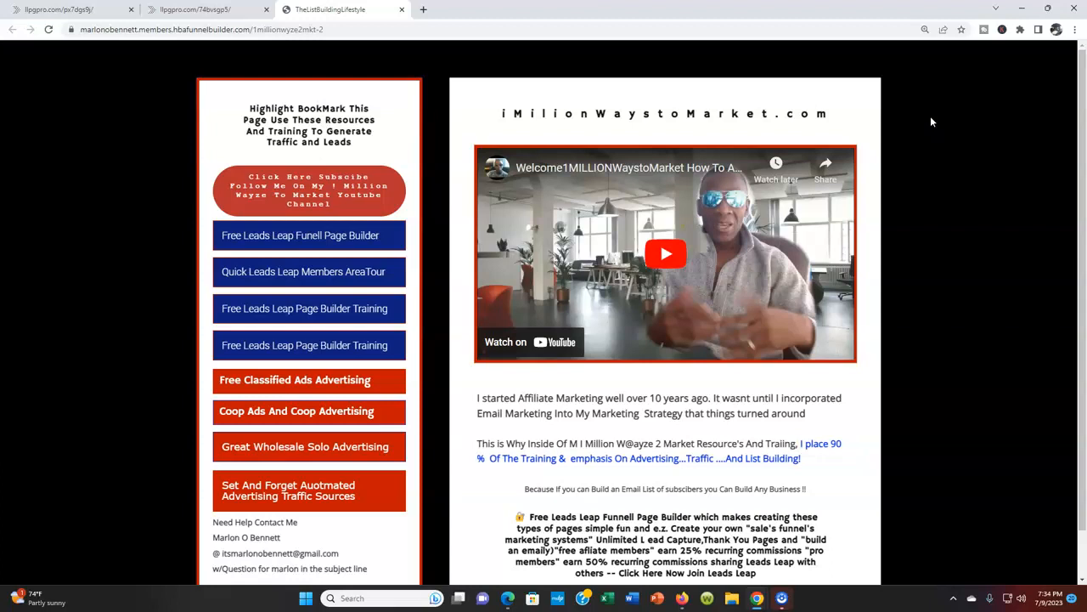
pyautogui.scroll(-2, 914, 123)
pyautogui.scroll(2, 967, 124)
pyautogui.scroll(-1, 969, 121)
pyautogui.scroll(1, 968, 121)
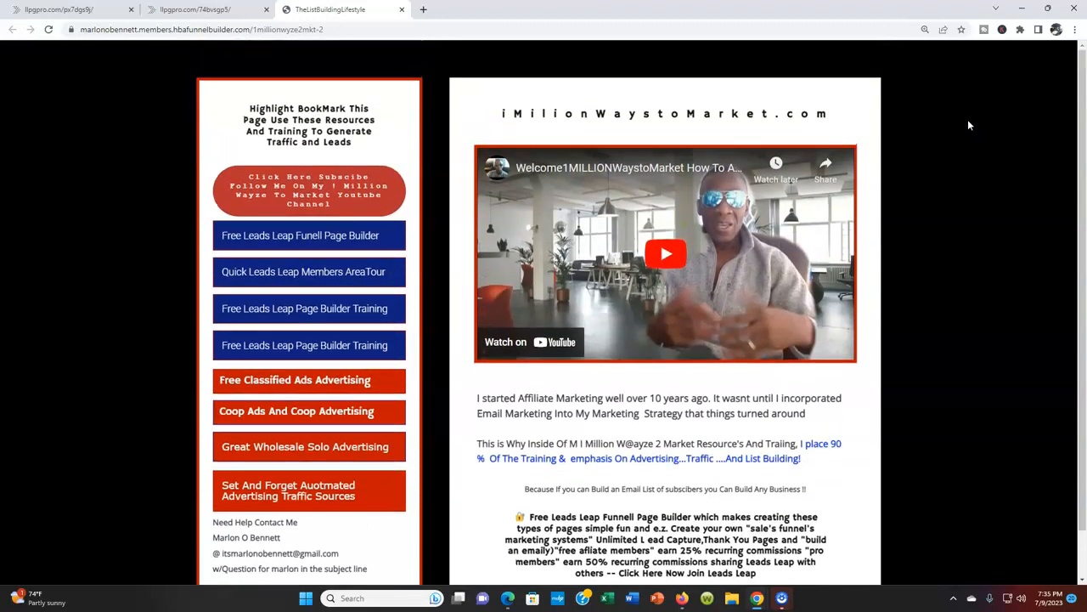
pyautogui.scroll(-1, 969, 125)
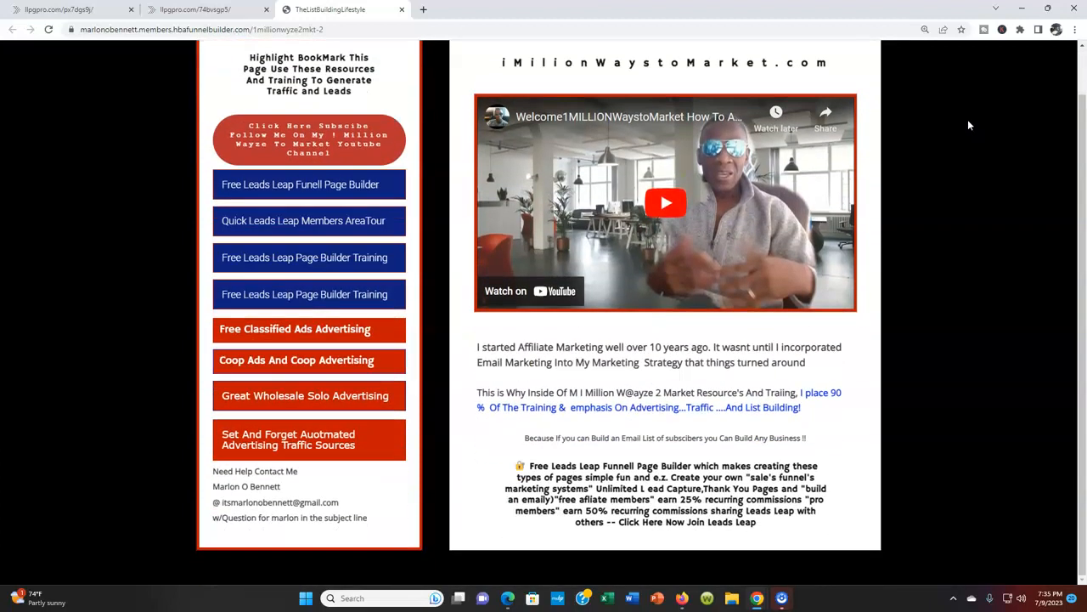
pyautogui.scroll(1, 968, 124)
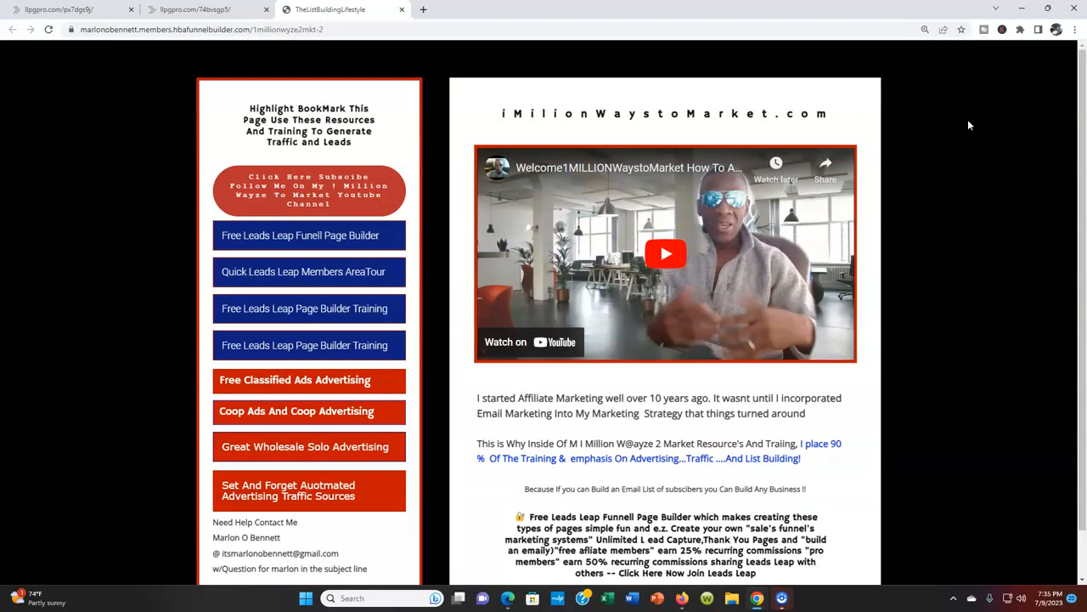